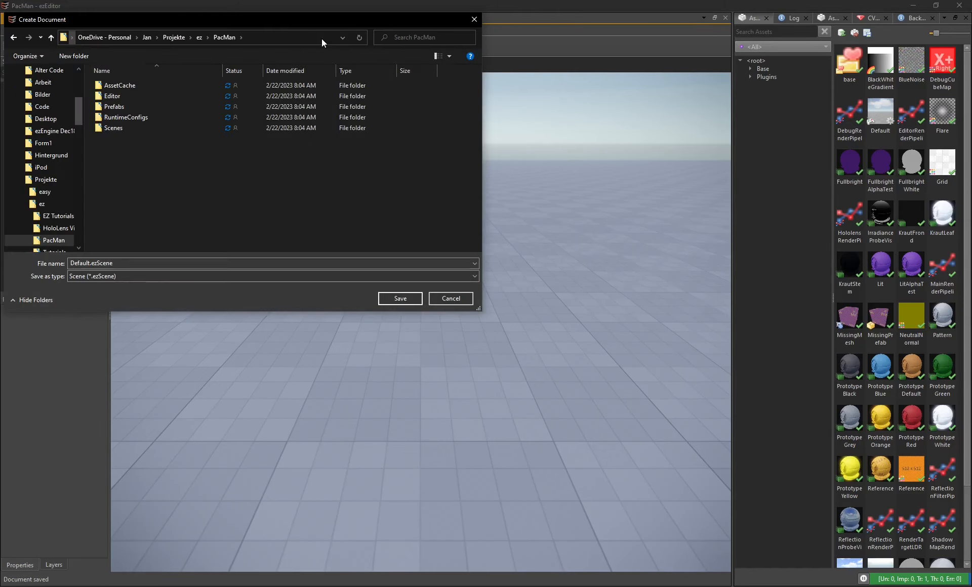
# Step: Create the scene document as Level1 in the project's Scenes folder
pyautogui.click(116, 120)
pyautogui.doubleClick(114, 128)
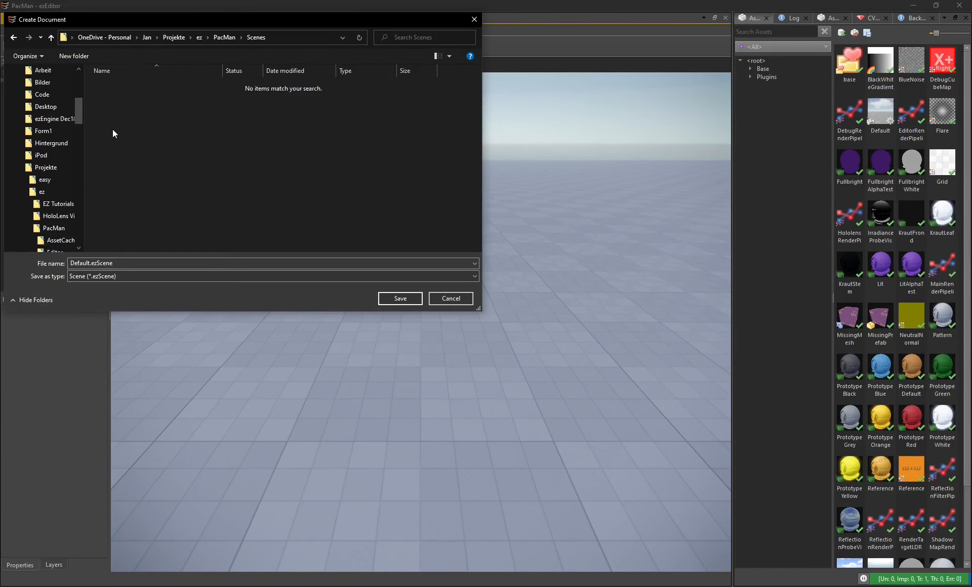
pyautogui.doubleClick(116, 262)
pyautogui.write('Level1')
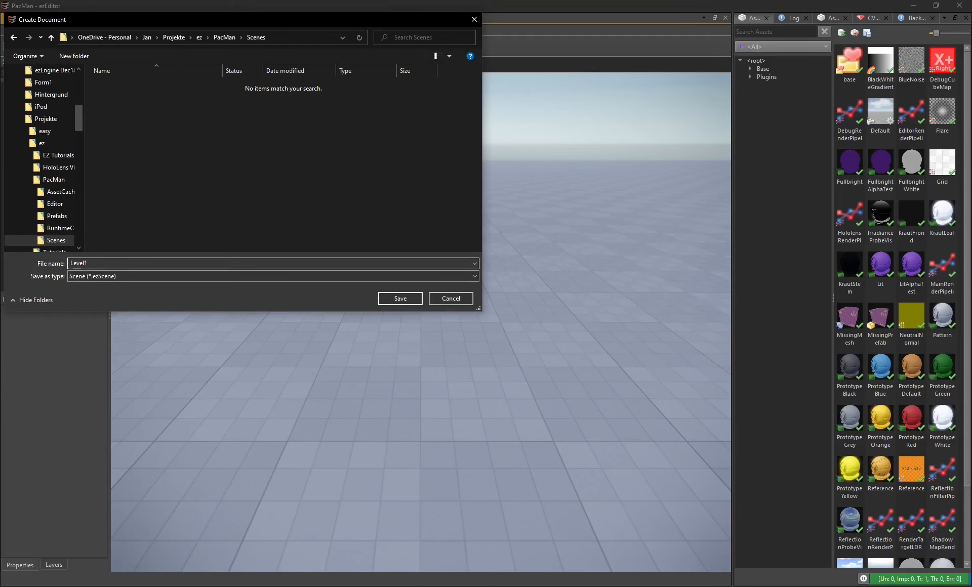
pyautogui.press('Return')
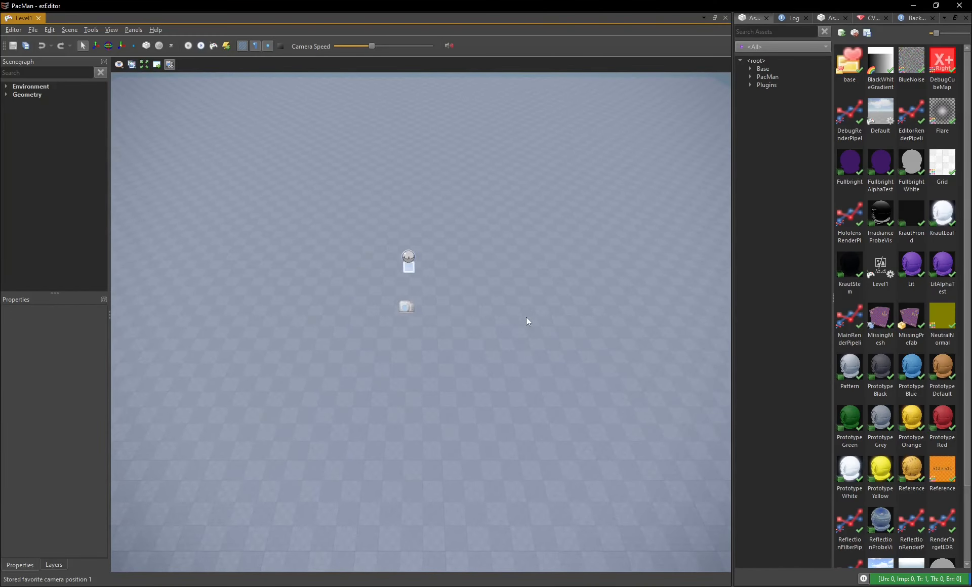
# Step: Draw a greybox wall along X on the ground and set Size Neg X to 25, Size Pos Y to 1 and Size Pos Z to 1
pyautogui.press('b')
pyautogui.keyDown('ctrl'); pyautogui.moveTo(311, 248); pyautogui.dragTo(258, 408); pyautogui.keyUp('ctrl')
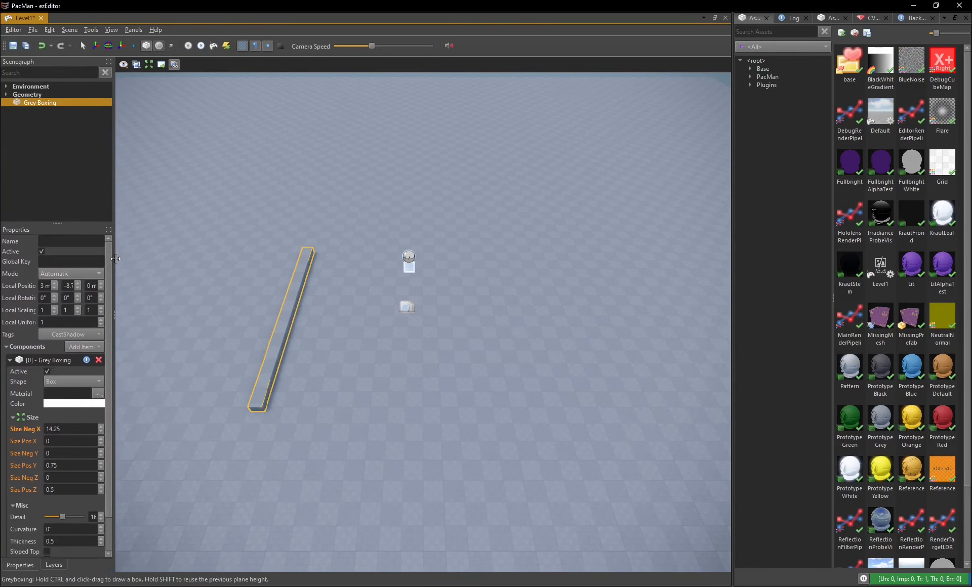
pyautogui.moveTo(115, 259); pyautogui.dragTo(130, 283)
pyautogui.doubleClick(95, 429)
pyautogui.write('25')
pyautogui.press('Tab')
pyautogui.press('Tab')
pyautogui.press('Tab')
pyautogui.write('1')
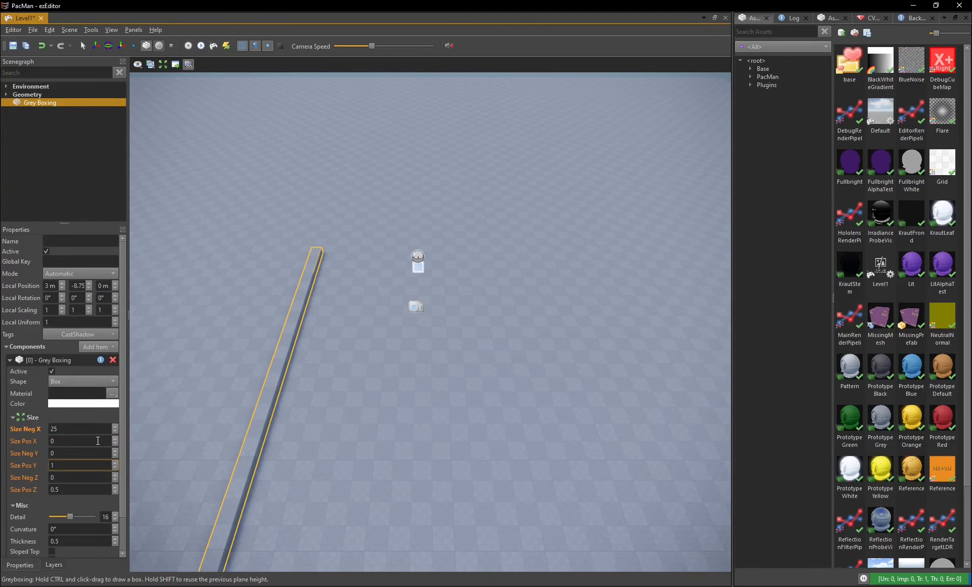
pyautogui.press('Tab')
pyautogui.press('Tab')
pyautogui.write('1w')
# Step: Duplicate the wall twice across the floor and set the last copy's Size Neg X to 21
pyautogui.moveTo(354, 215); pyautogui.dragTo(508, 169)
pyautogui.doubleClick(76, 429)
pyautogui.write('21')
pyautogui.press('Tab')
pyautogui.press('Tab')
pyautogui.press('Tab')
pyautogui.press('Tab')
pyautogui.press('Tab')
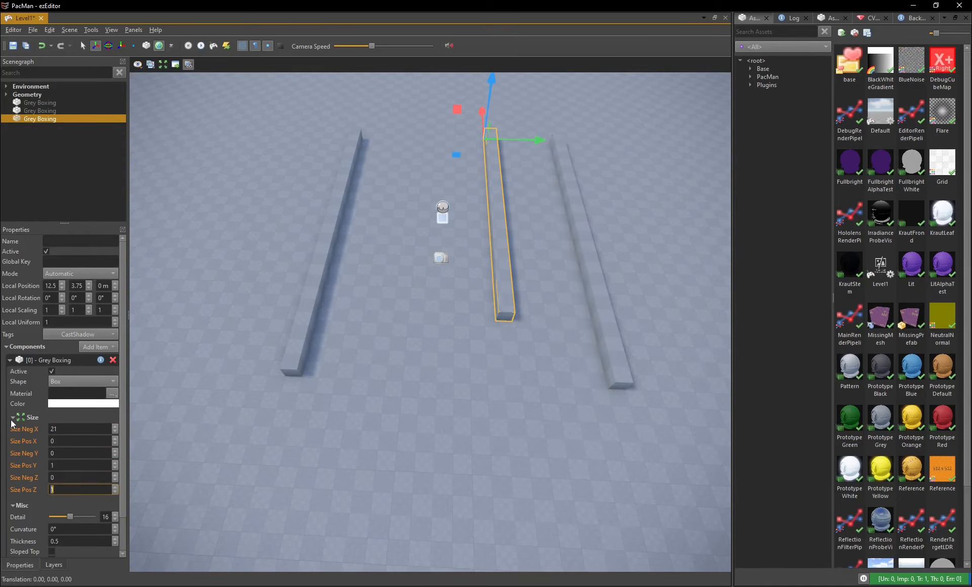
# Step: Turn the shortened copy into a cross wall with Size Neg X 1 and Size Pos Y 21, and move it to the near end of the side walls
pyautogui.moveTo(66, 429); pyautogui.dragTo(21, 432)
pyautogui.write('1')
pyautogui.press('Tab')
pyautogui.press('Tab')
pyautogui.press('Tab')
pyautogui.write('21')
pyautogui.moveTo(456, 155); pyautogui.dragTo(241, 460)
# Step: Shift both long side walls so that their near ends meet the cross wall
pyautogui.moveTo(323, 458); pyautogui.dragTo(416, 460, button='right')
pyautogui.click(368, 329)
pyautogui.moveTo(422, 112); pyautogui.dragTo(431, 134)
pyautogui.moveTo(432, 203); pyautogui.dragTo(323, 212, button='right')
pyautogui.click(284, 241)
pyautogui.moveTo(357, 126); pyautogui.dragTo(350, 151)
pyautogui.moveTo(350, 151); pyautogui.dragTo(354, 162, button='right')
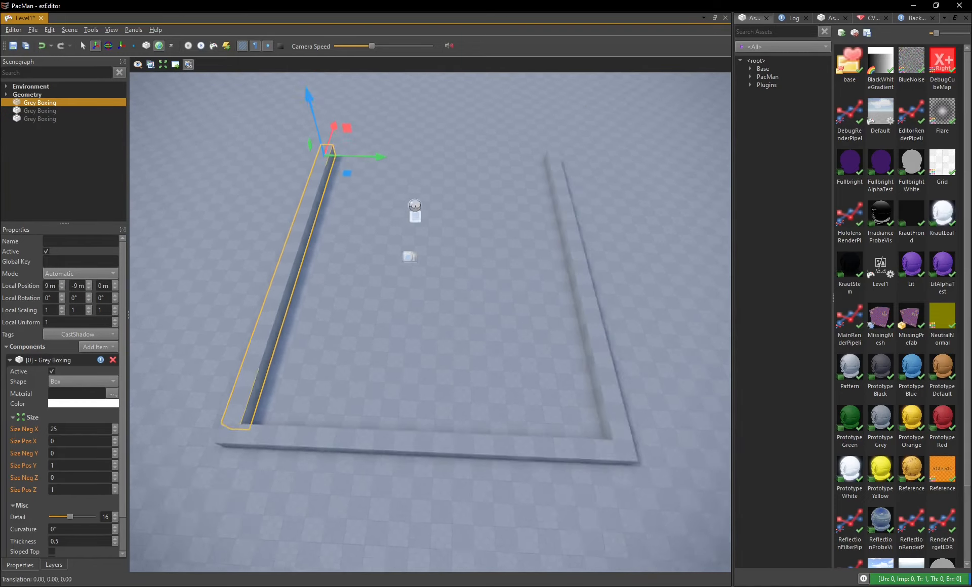
# Step: Duplicate the cross wall to the far end of the side walls and clear the selection
pyautogui.keyDown('shift'); pyautogui.moveTo(283, 445); pyautogui.dragTo(291, 160); pyautogui.keyUp('shift')
pyautogui.press('Escape')
pyautogui.hotkey('ctrl', '1')
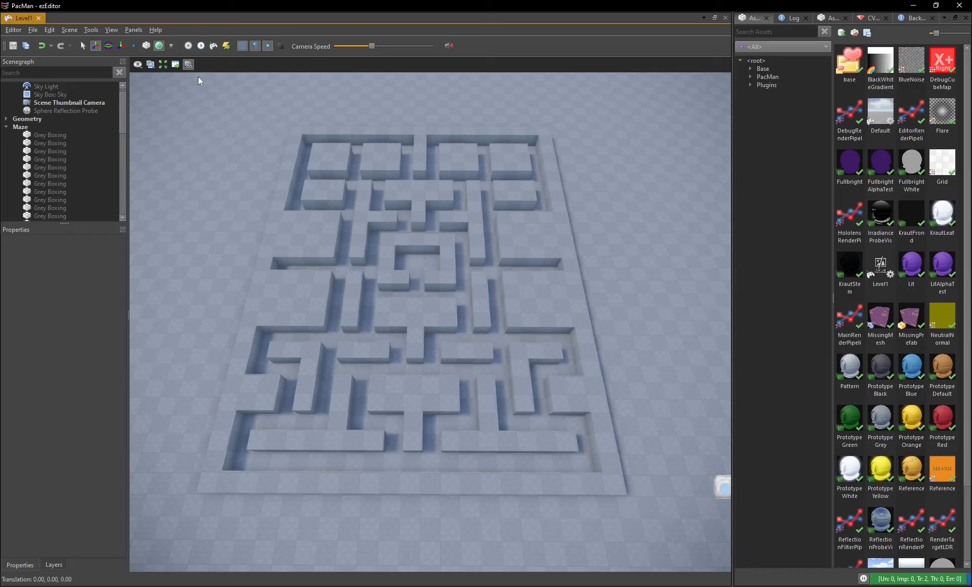
# Step: Test the finished maze by simulating the scene in the viewport and running Play the Game
pyautogui.click(202, 45)
pyautogui.moveTo(325, 120)
pyautogui.mouseDown(button='right')
pyautogui.moveTo(374, 117)
pyautogui.moveTo(325, 121)
pyautogui.mouseUp(button='right')
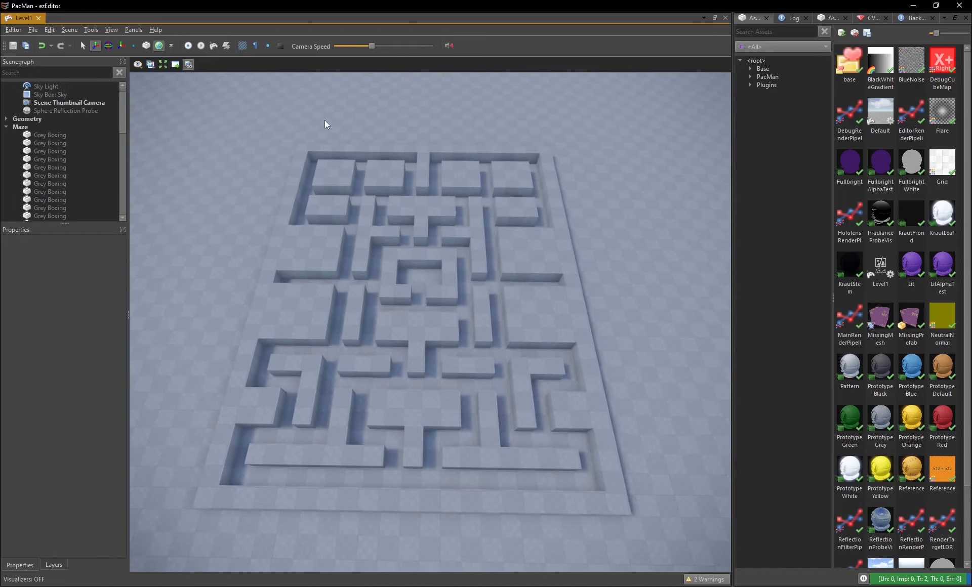
pyautogui.click(191, 50)
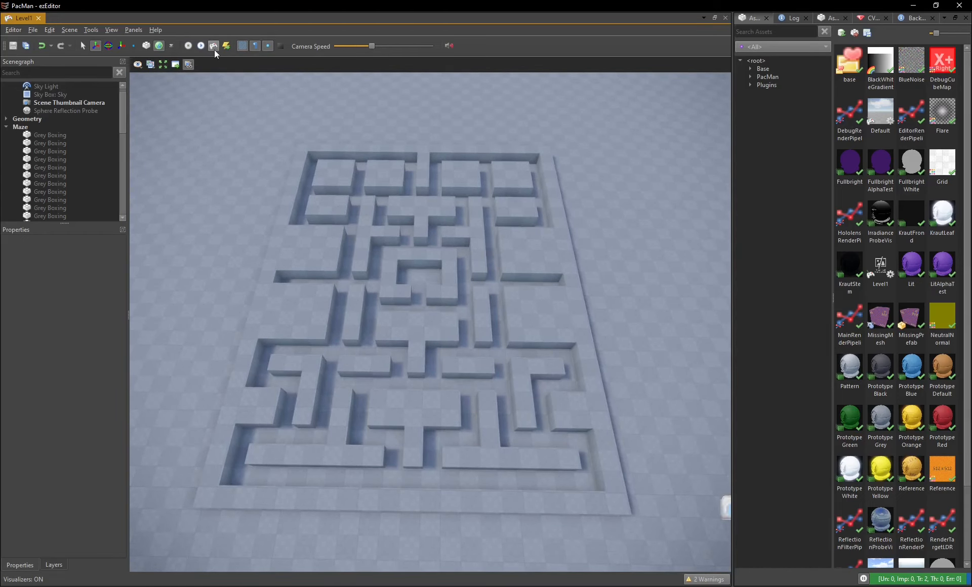
pyautogui.click(213, 46)
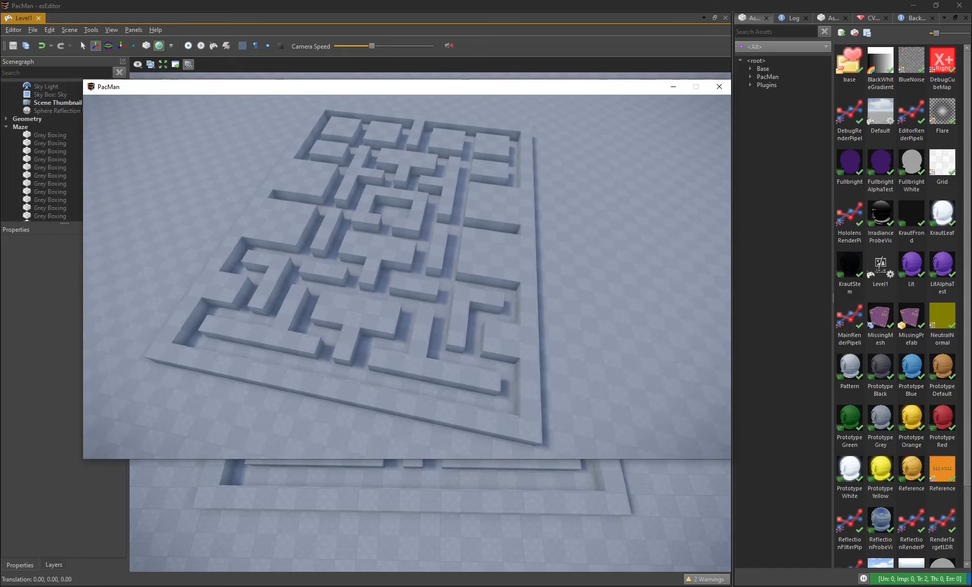
pyautogui.press('Escape')
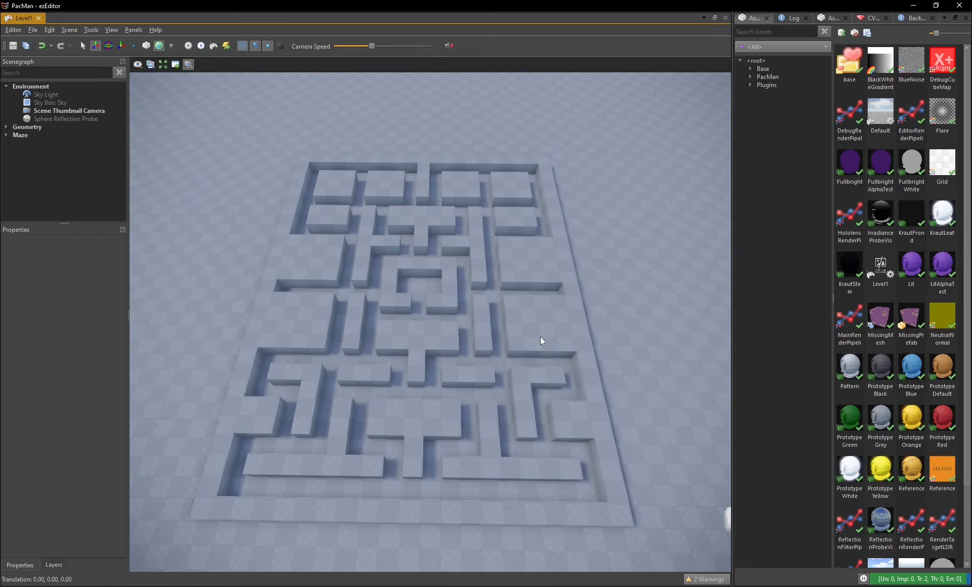
# Step: Create an object raised to a height of 10 m above the maze and remove its Shape Icon component
pyautogui.hotkey('ctrl', 'shift', 'x')
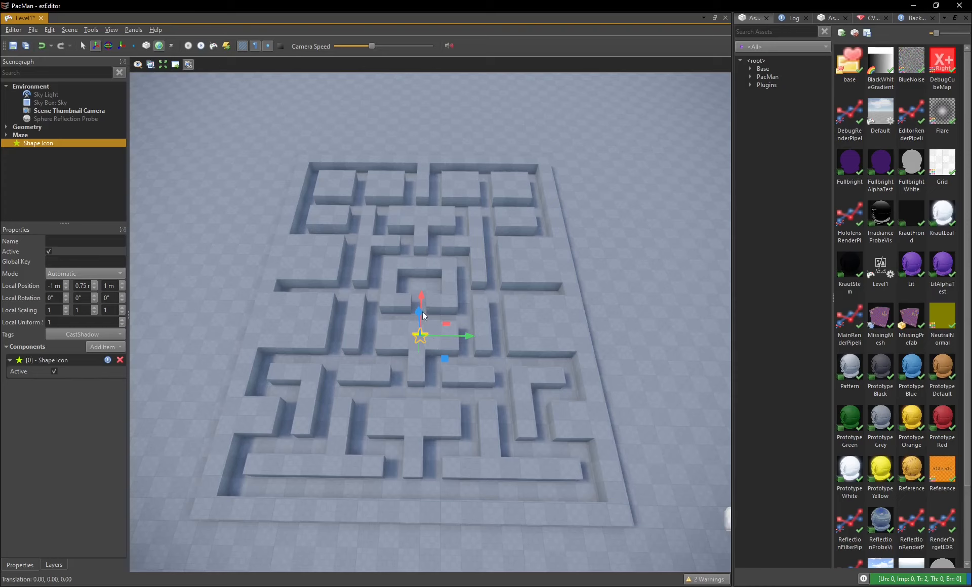
pyautogui.moveTo(421, 309); pyautogui.dragTo(425, 189)
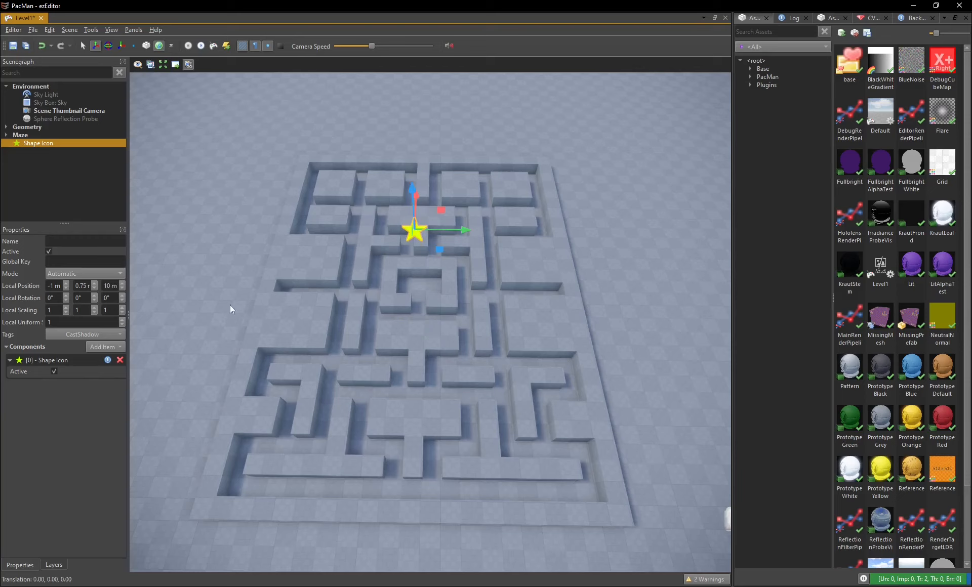
pyautogui.click(117, 363)
# Step: Add a Camera component to the new object
pyautogui.click(118, 350)
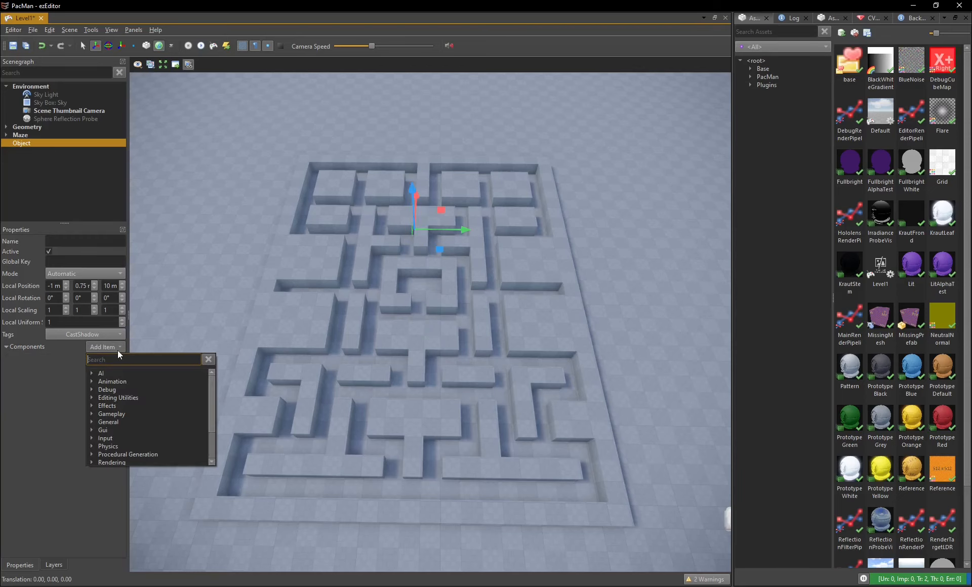
pyautogui.write('camer')
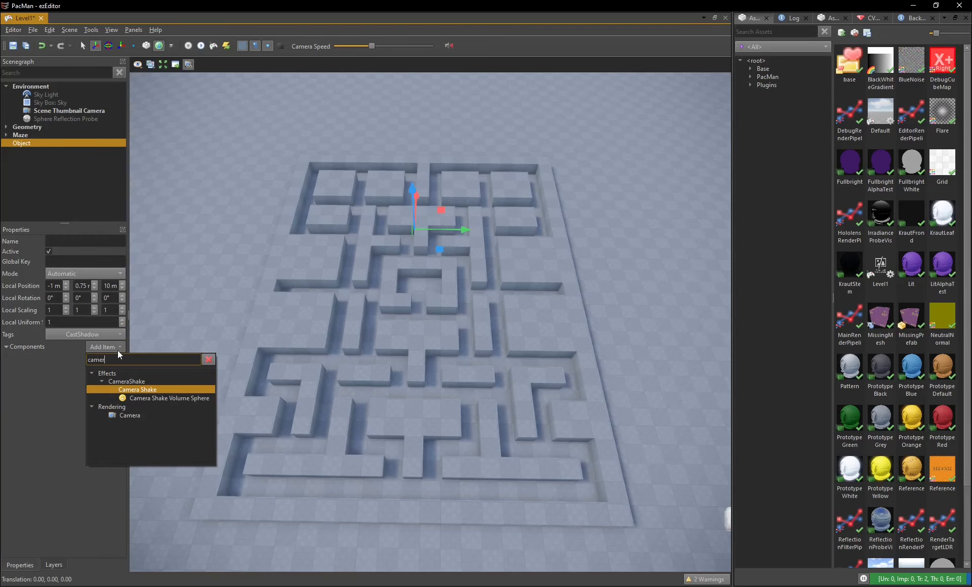
pyautogui.press('Down')
pyautogui.press('Down')
pyautogui.press('Return')
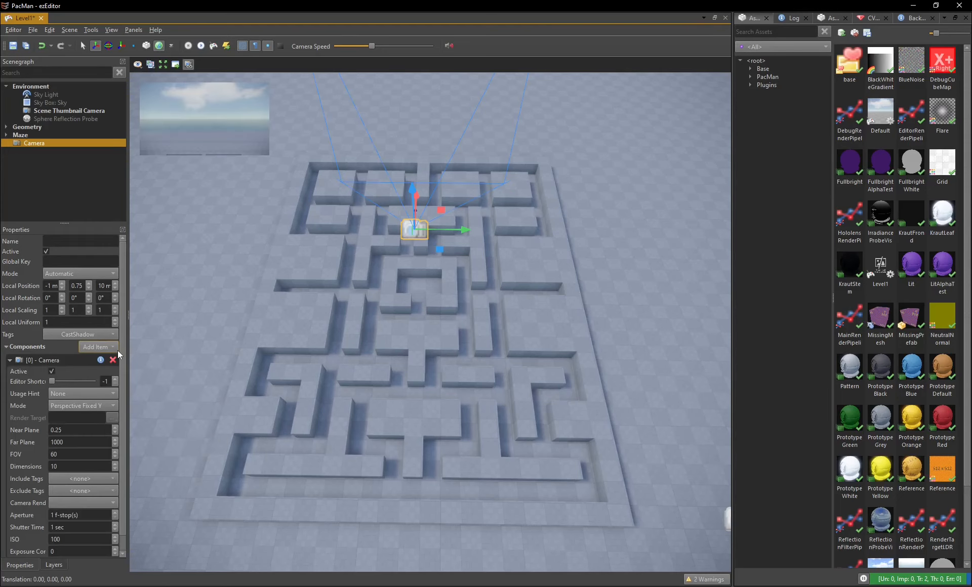
# Step: Place the camera about 13.5 m above the maze facing straight down, and set its Far Plane to 50
pyautogui.moveTo(369, 268); pyautogui.dragTo(368, 212)
pyautogui.moveTo(393, 299); pyautogui.dragTo(371, 189)
pyautogui.moveTo(65, 430); pyautogui.dragTo(40, 428)
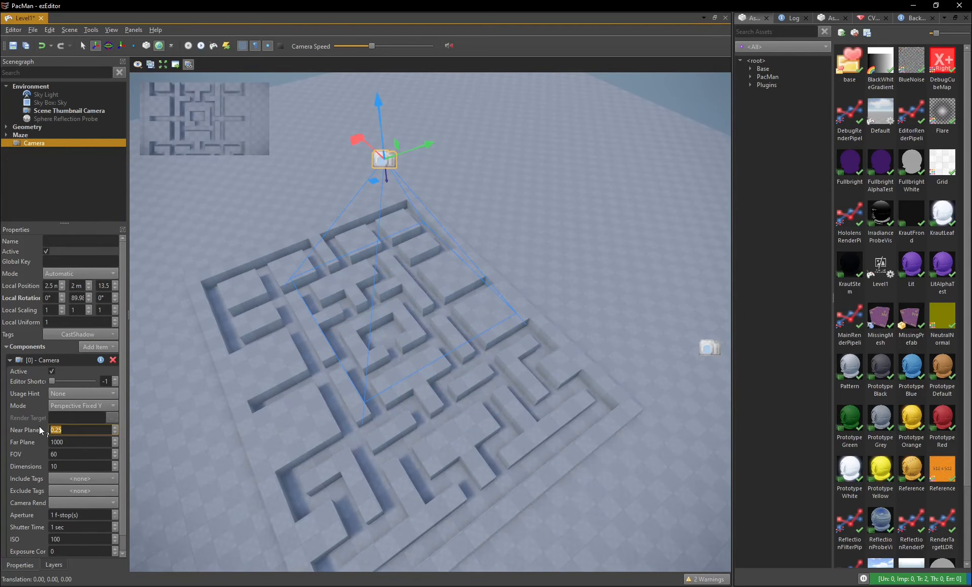
pyautogui.press('Tab')
pyautogui.write('50')
# Step: Set the camera's local position to 2.29 m in X, 0 m in Y and 27 m in Z so it frames the whole maze
pyautogui.click(104, 308)
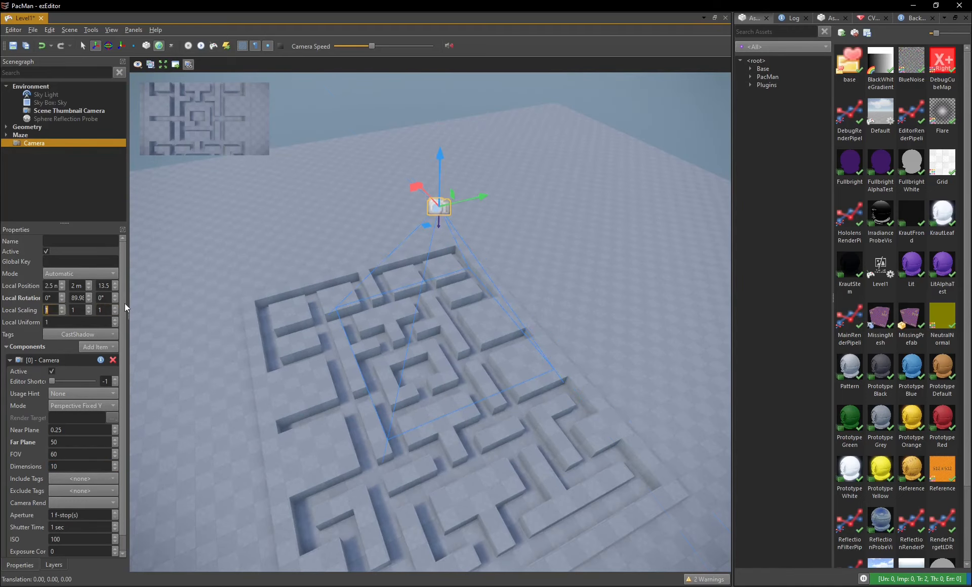
pyautogui.write('0')
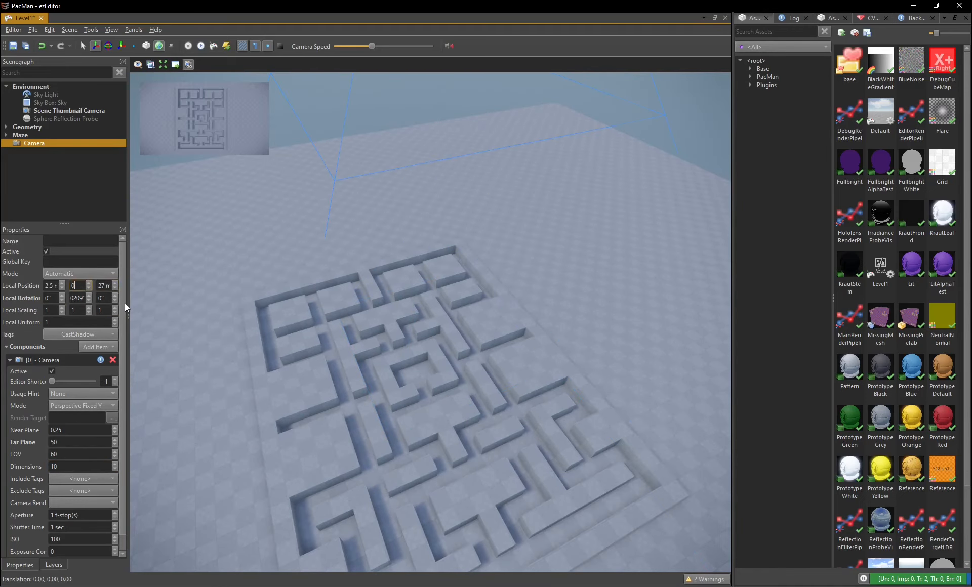
pyautogui.press('Return')
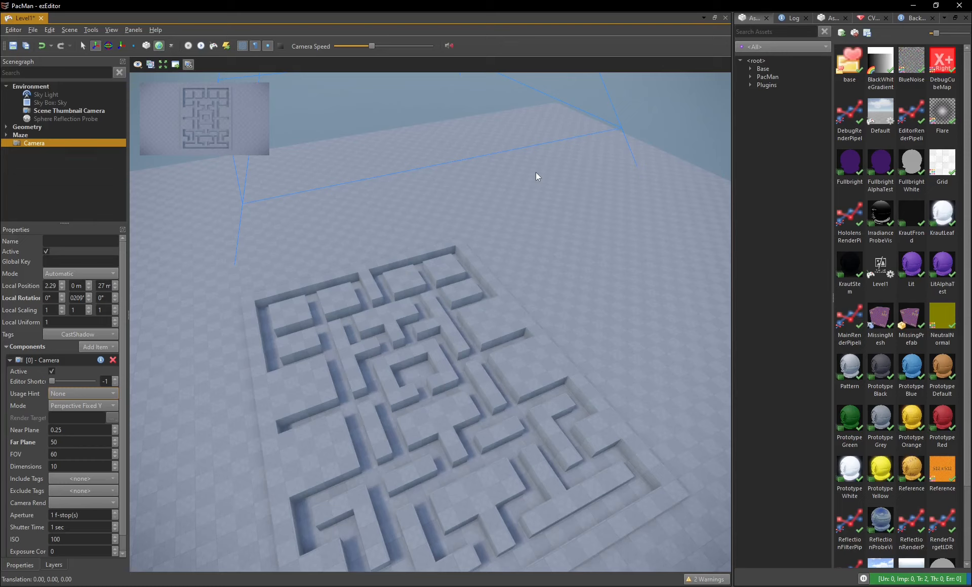
# Step: Set the camera's Usage Hint to Main View and test it by running the game
pyautogui.click(101, 393)
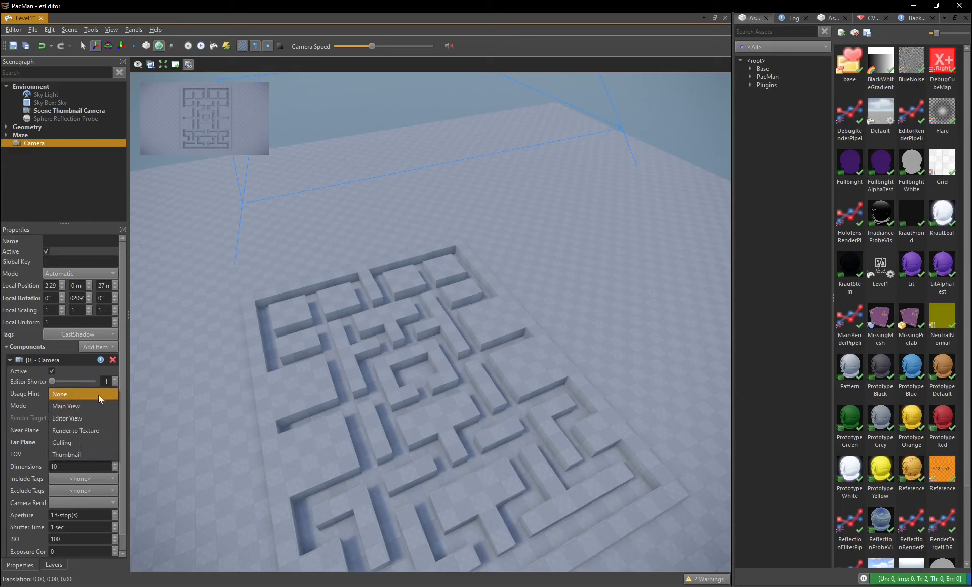
pyautogui.click(89, 405)
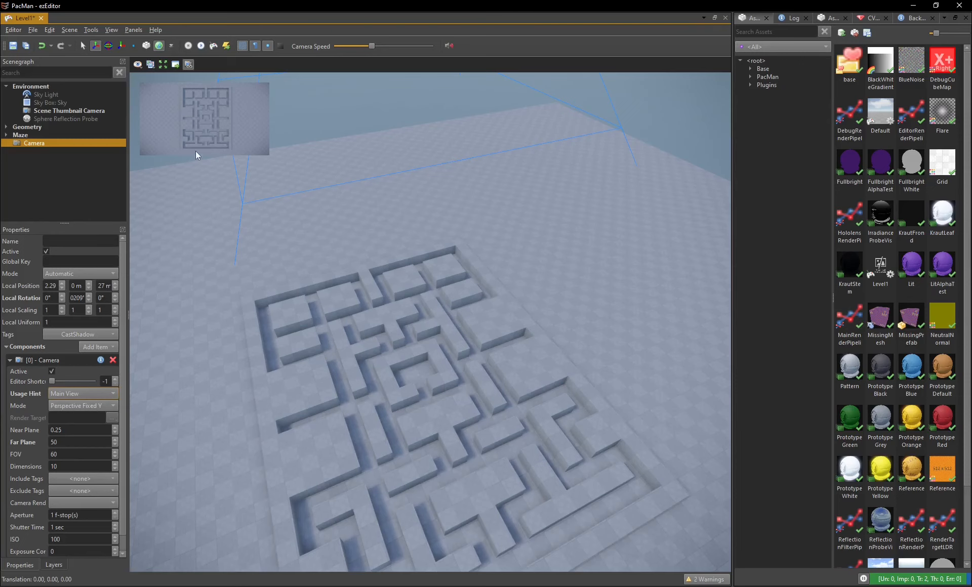
pyautogui.click(218, 46)
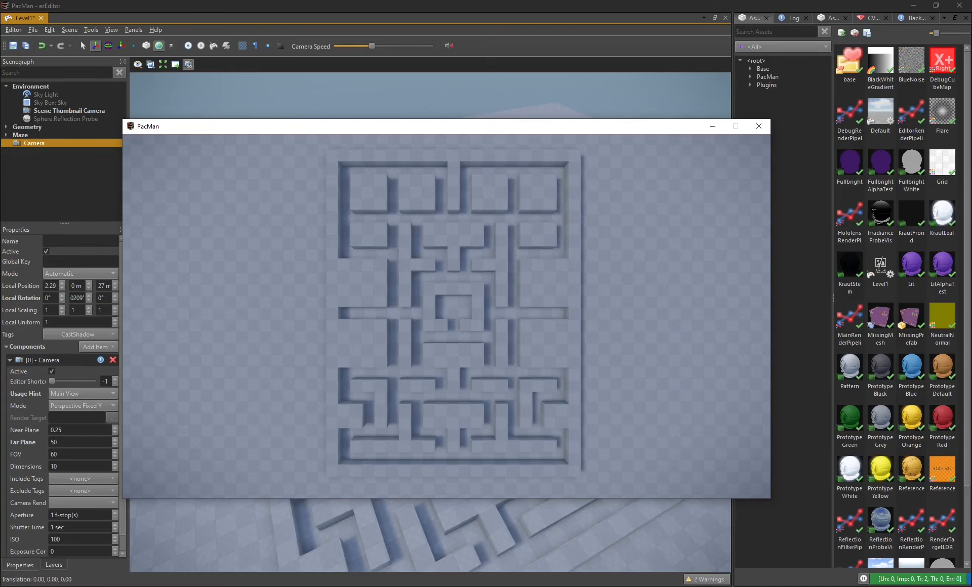
pyautogui.press('Escape')
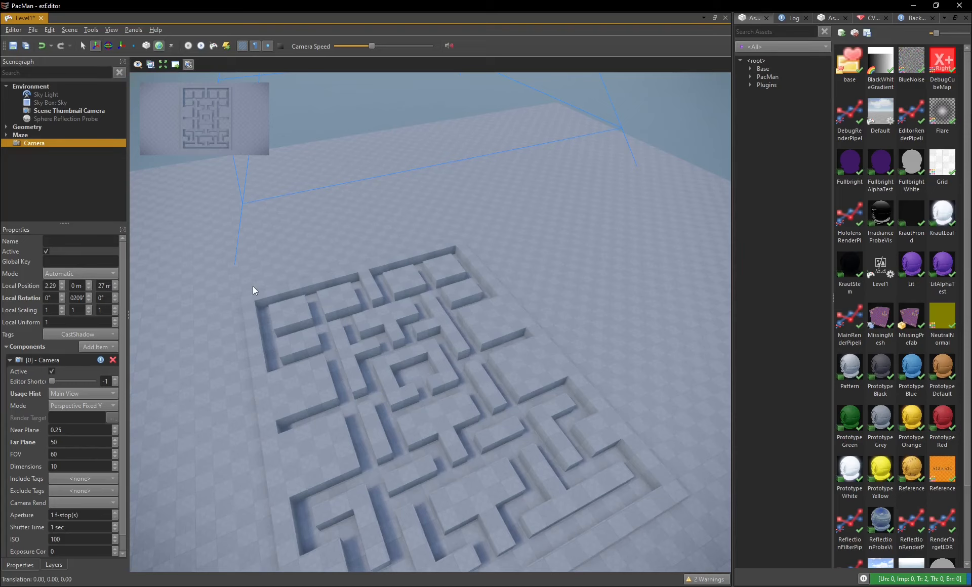
# Step: Start a new Mesh asset in the PacMan project and create a Meshes folder for it
pyautogui.click(766, 76)
pyautogui.rightClick(766, 77)
pyautogui.moveTo(784, 118)
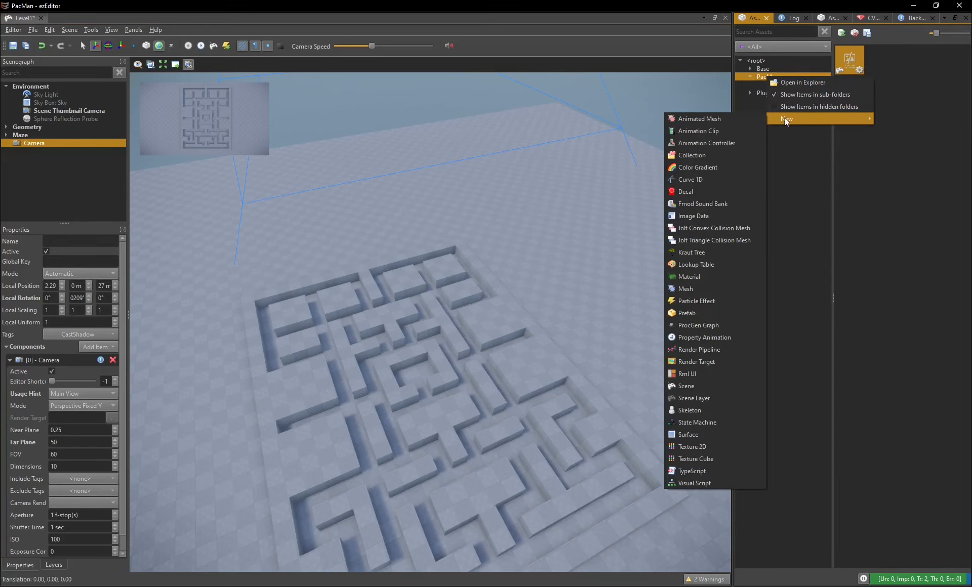
pyautogui.click(689, 287)
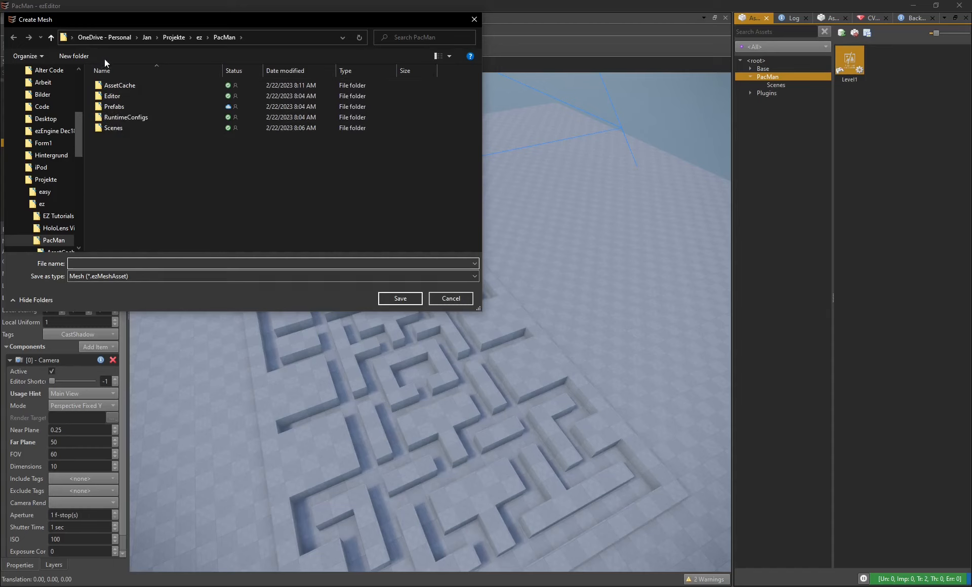
pyautogui.click(89, 57)
pyautogui.write('Meshes')
pyautogui.press('Return')
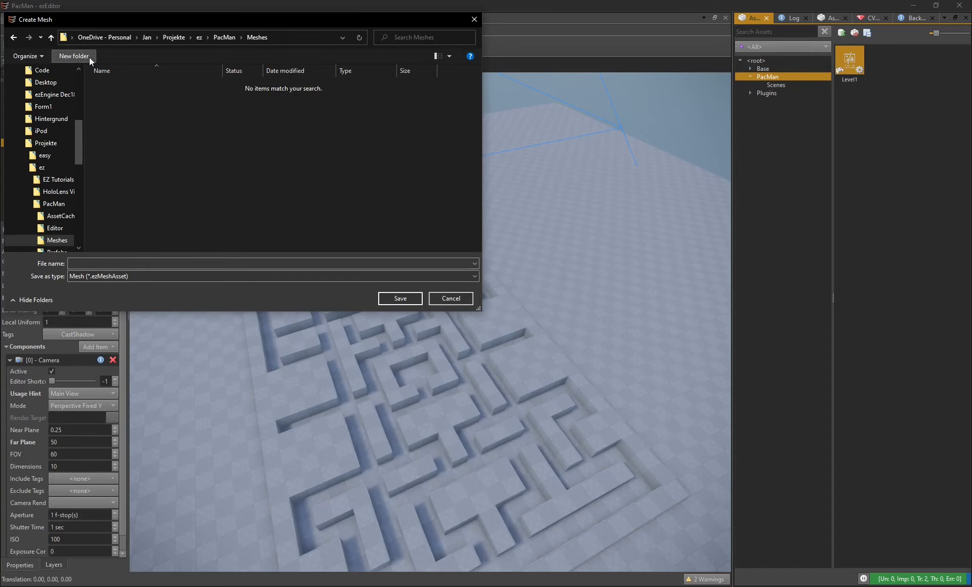
# Step: Save the new mesh asset as Sphere in the Meshes folder
pyautogui.click(137, 262)
pyautogui.write('Sphere')
pyautogui.press('Return')
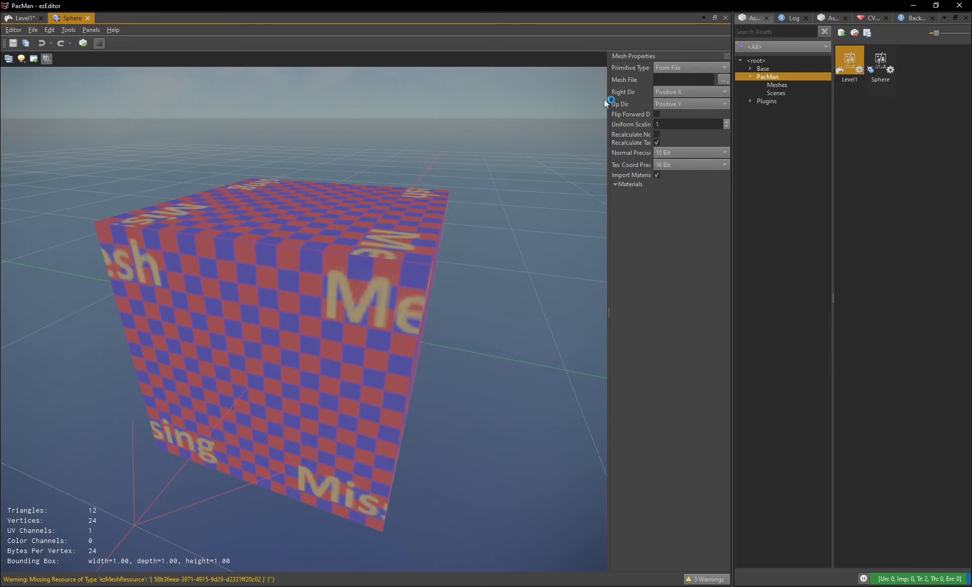
# Step: Set the mesh's Primitive Type to Sphere with 16 segments and 16 stacks, and transform the asset
pyautogui.click(690, 68)
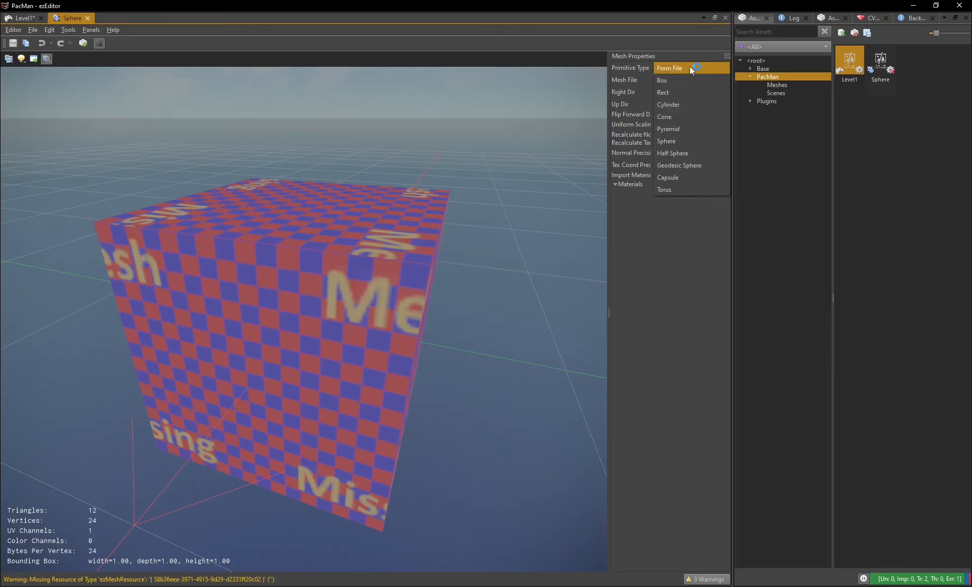
pyautogui.click(672, 143)
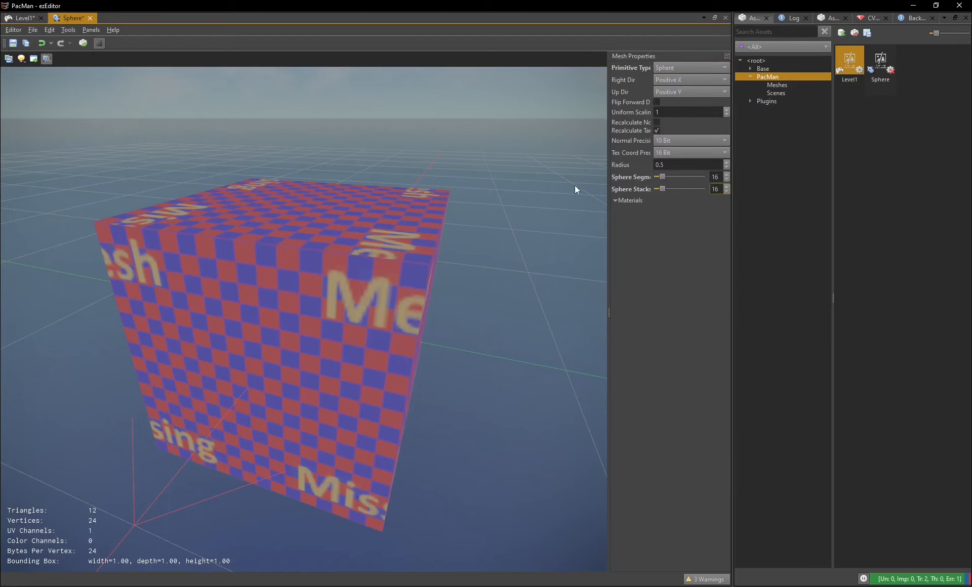
pyautogui.click(83, 44)
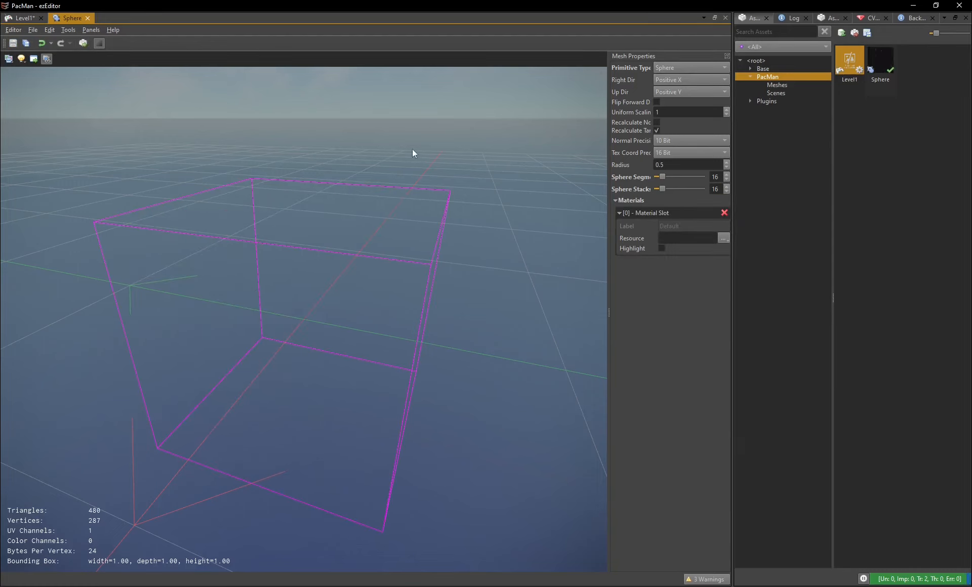
# Step: Assign the PrototypeWhite material to the sphere mesh's material slot
pyautogui.click(724, 238)
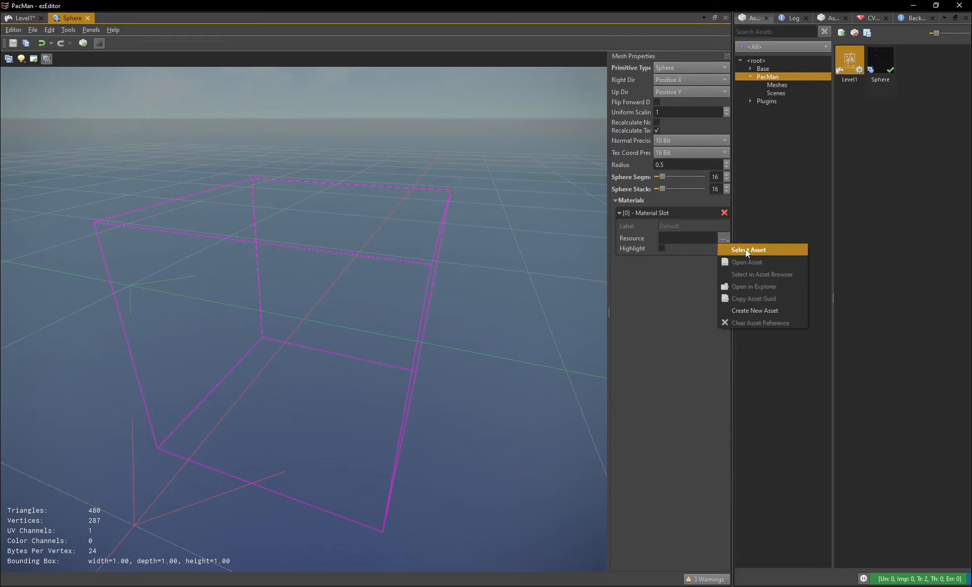
pyautogui.click(744, 249)
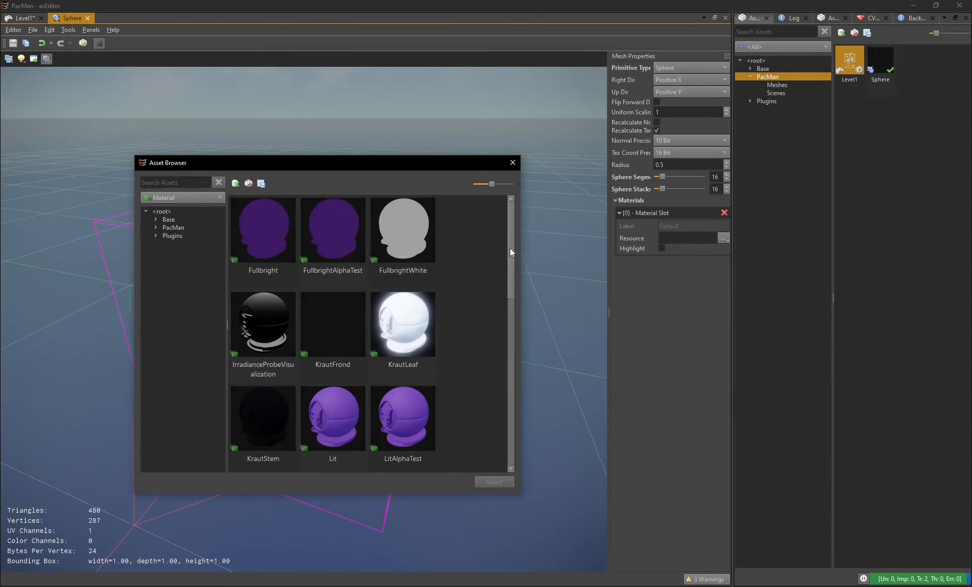
pyautogui.scroll(-10, 500, 380)
pyautogui.moveTo(497, 399); pyautogui.dragTo(496, 396)
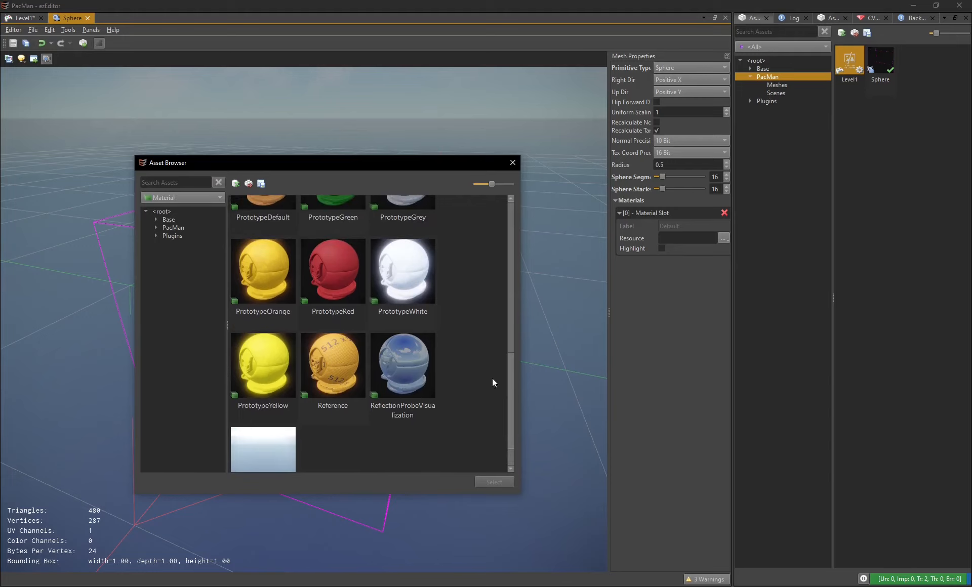
pyautogui.doubleClick(409, 287)
pyautogui.moveTo(177, 198)
pyautogui.mouseDown()
pyautogui.moveTo(344, 223)
pyautogui.moveTo(192, 248)
pyautogui.moveTo(176, 192)
pyautogui.mouseUp()
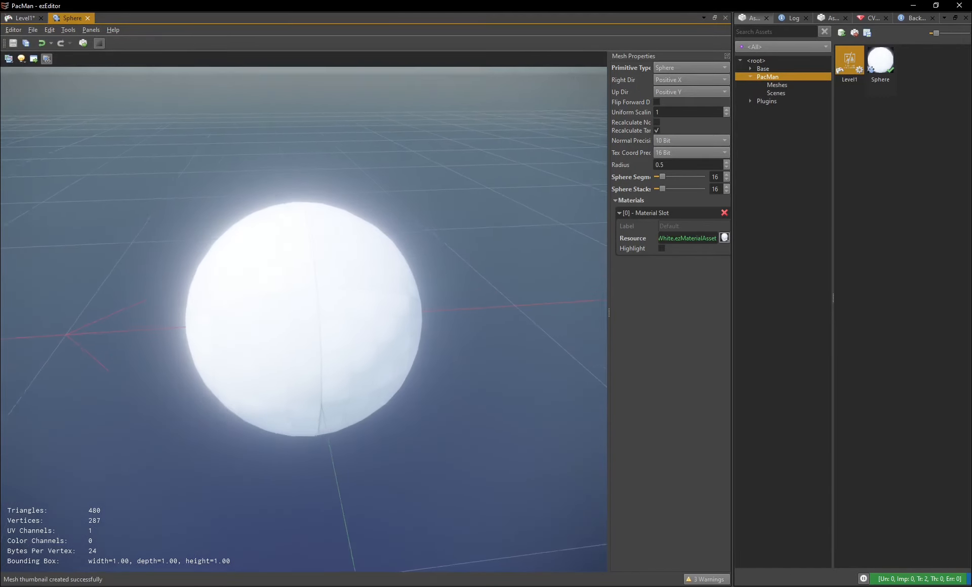
# Step: Place the Sphere mesh on the flat block beside the maze corridors in Level1 and set its color to yellow
pyautogui.click(23, 18)
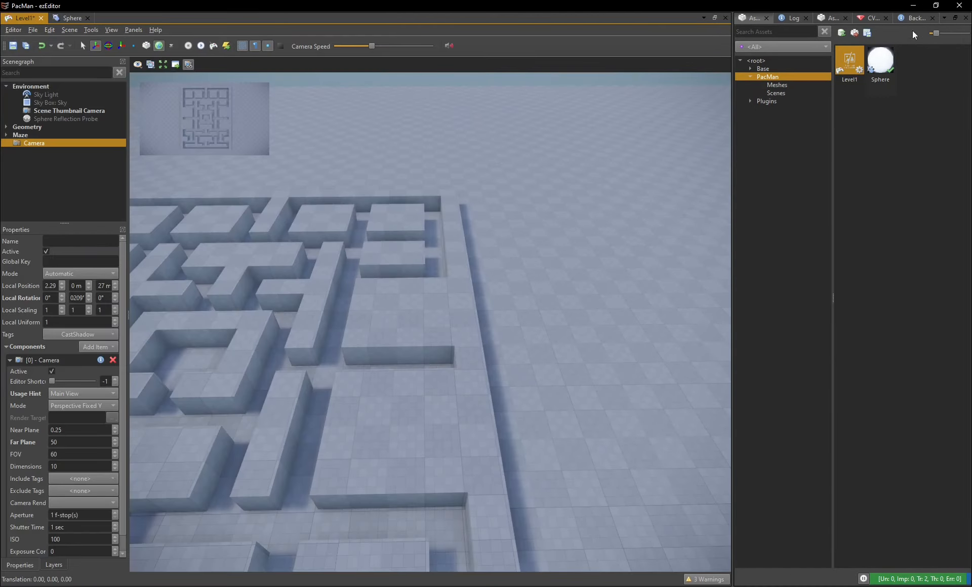
pyautogui.moveTo(881, 61); pyautogui.dragTo(355, 444)
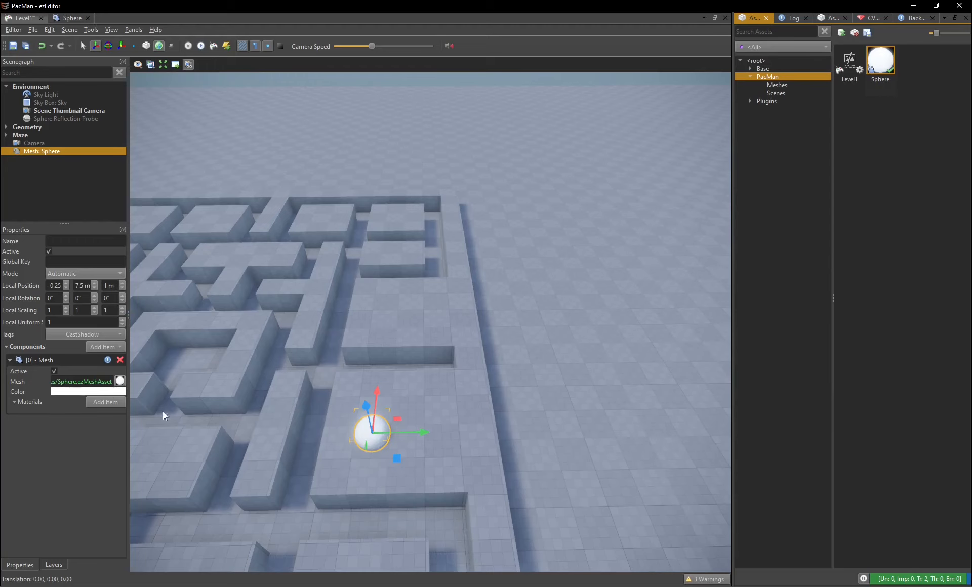
pyautogui.click(119, 391)
pyautogui.click(588, 332)
pyautogui.click(584, 333)
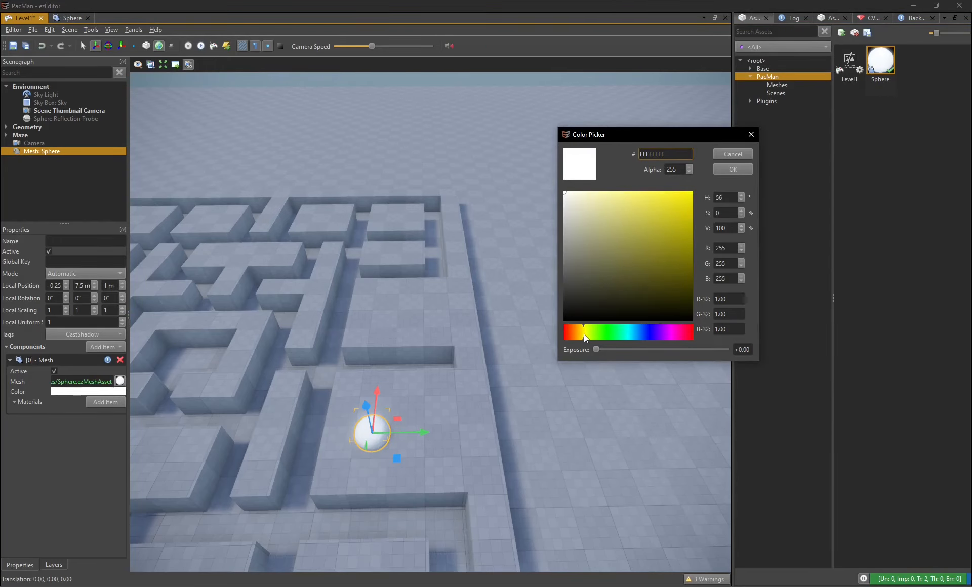
pyautogui.click(692, 193)
pyautogui.click(732, 169)
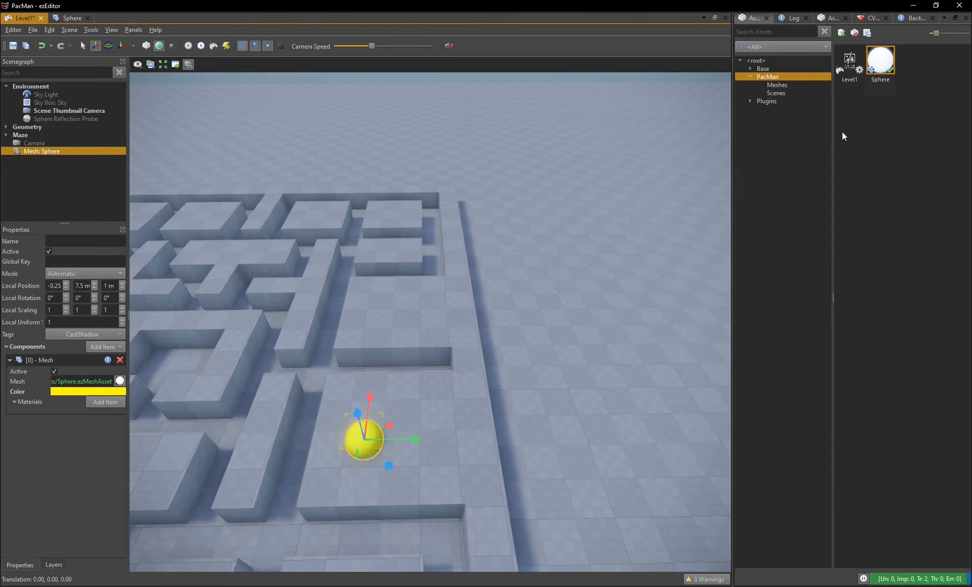
# Step: Add a second Sphere mesh near the yellow one, with a uniform scaling of 0.1 and color black (000000FF)
pyautogui.moveTo(881, 61); pyautogui.dragTo(419, 423)
pyautogui.click(49, 322)
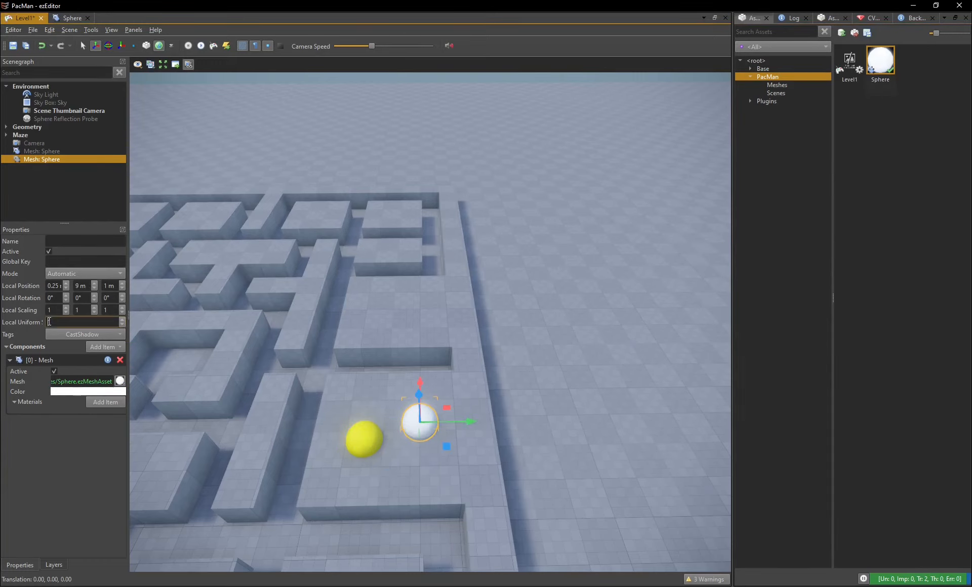
pyautogui.press('Return')
pyautogui.press('w')
pyautogui.moveTo(299, 495); pyautogui.dragTo(287, 499, button='right')
pyautogui.press('d')
pyautogui.click(79, 392)
pyautogui.click(665, 296)
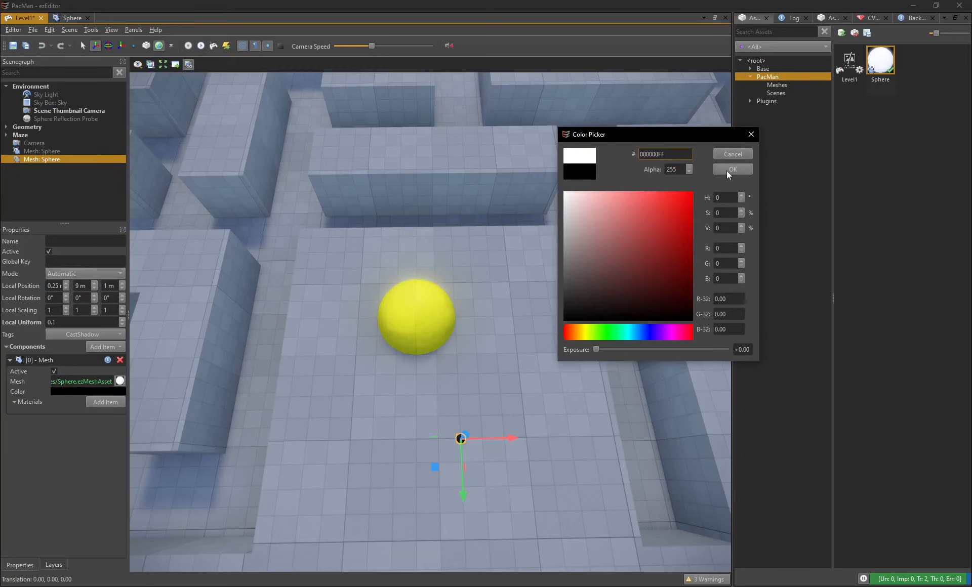
pyautogui.click(731, 169)
# Step: Move the small black sphere onto the yellow sphere's surface as an eye, at a height of about 1.43 m
pyautogui.moveTo(437, 470); pyautogui.dragTo(411, 359)
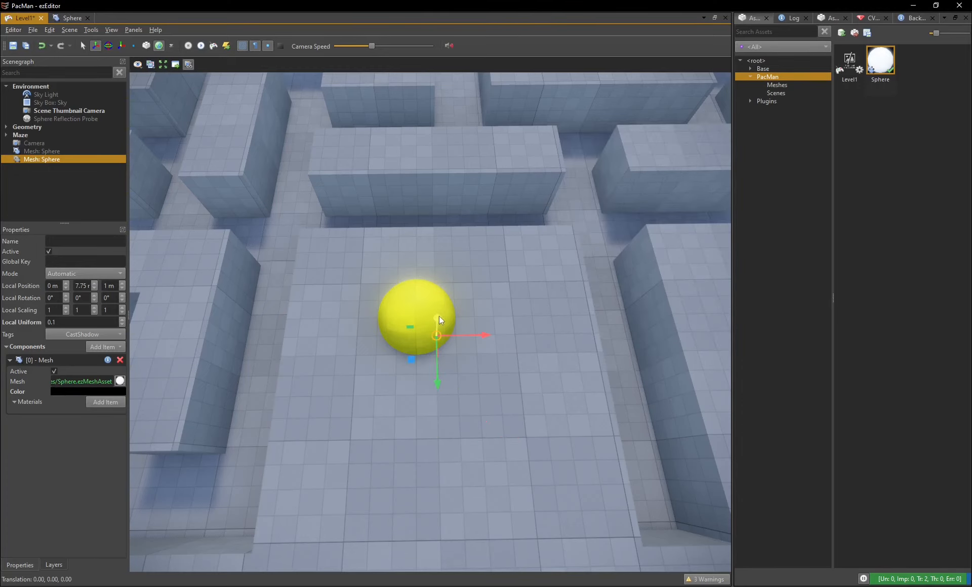
pyautogui.moveTo(444, 305); pyautogui.dragTo(445, 306)
pyautogui.keyDown('alt'); pyautogui.moveTo(542, 406); pyautogui.dragTo(411, 348); pyautogui.keyUp('alt')
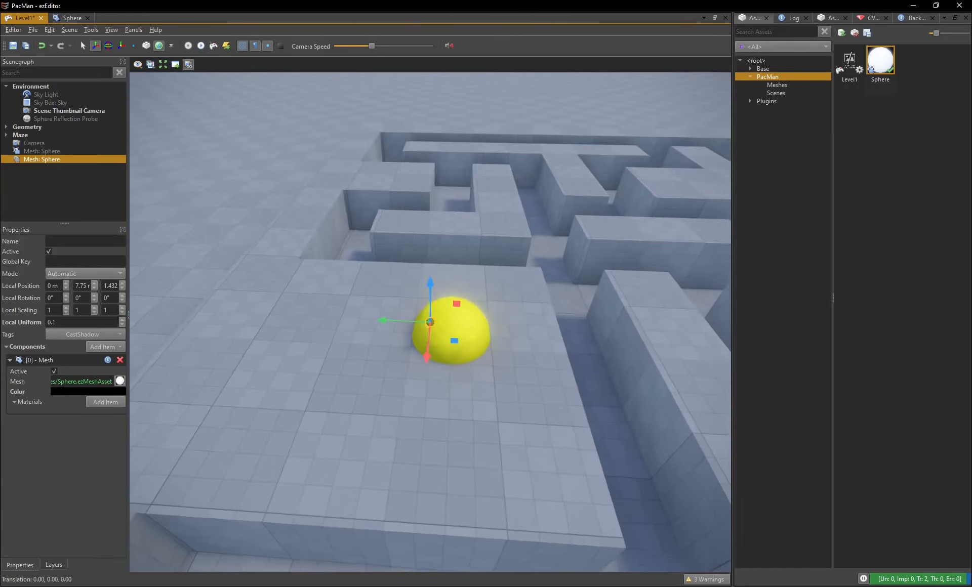
# Step: Duplicate the black eye across to the other side of the yellow sphere and parent both eyes to the yellow sphere
pyautogui.press('w')
pyautogui.moveTo(411, 349); pyautogui.dragTo(410, 347, button='right')
pyautogui.press('d')
pyautogui.keyDown('shift'); pyautogui.moveTo(304, 319); pyautogui.dragTo(498, 331); pyautogui.keyUp('shift')
pyautogui.keyDown('ctrl'); pyautogui.click(63, 159); pyautogui.keyUp('ctrl')
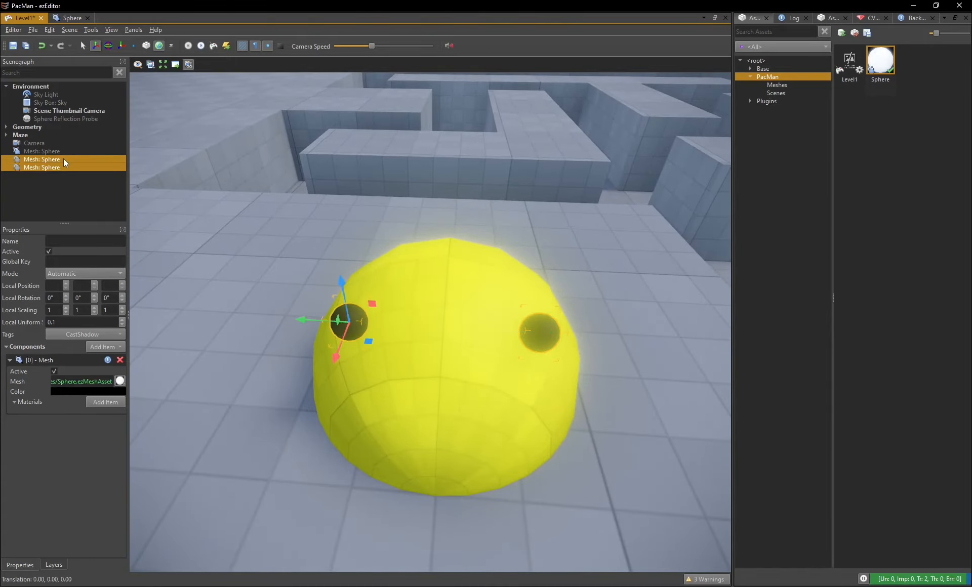
pyautogui.moveTo(62, 159); pyautogui.dragTo(78, 150)
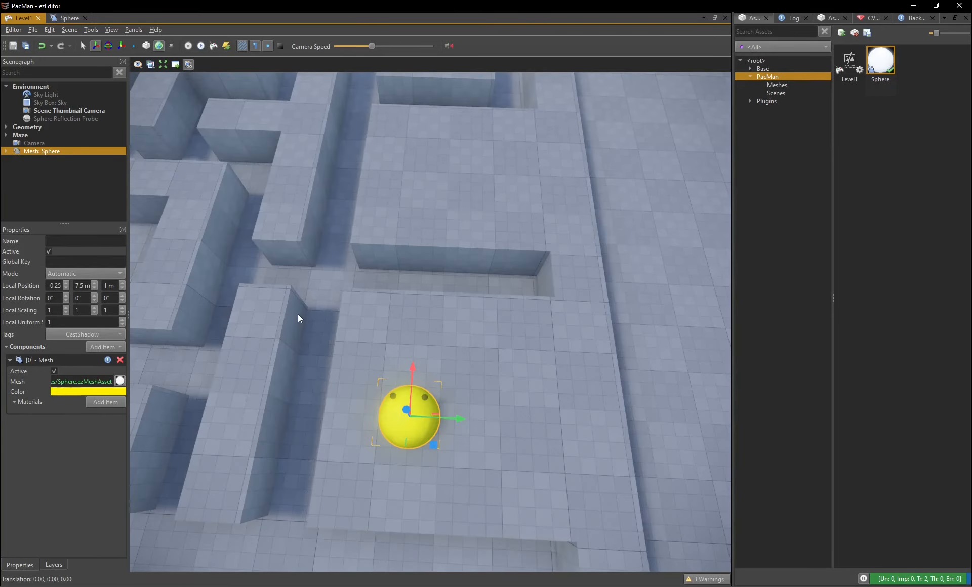
# Step: Create an object beside the yellow sphere, raise it to 1.75 m and remove its Shape Icon component
pyautogui.moveTo(298, 314); pyautogui.dragTo(301, 321, button='right')
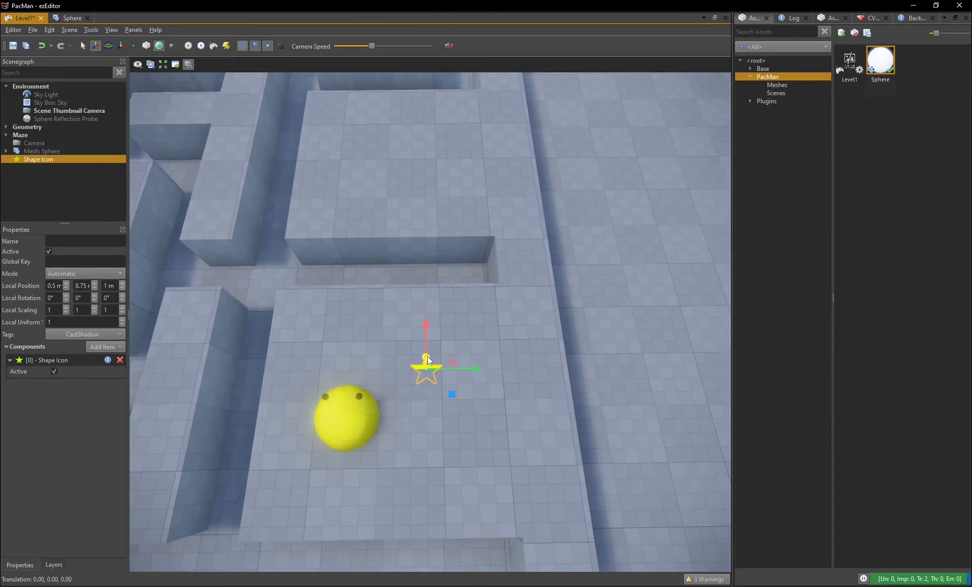
pyautogui.moveTo(428, 360); pyautogui.dragTo(427, 348)
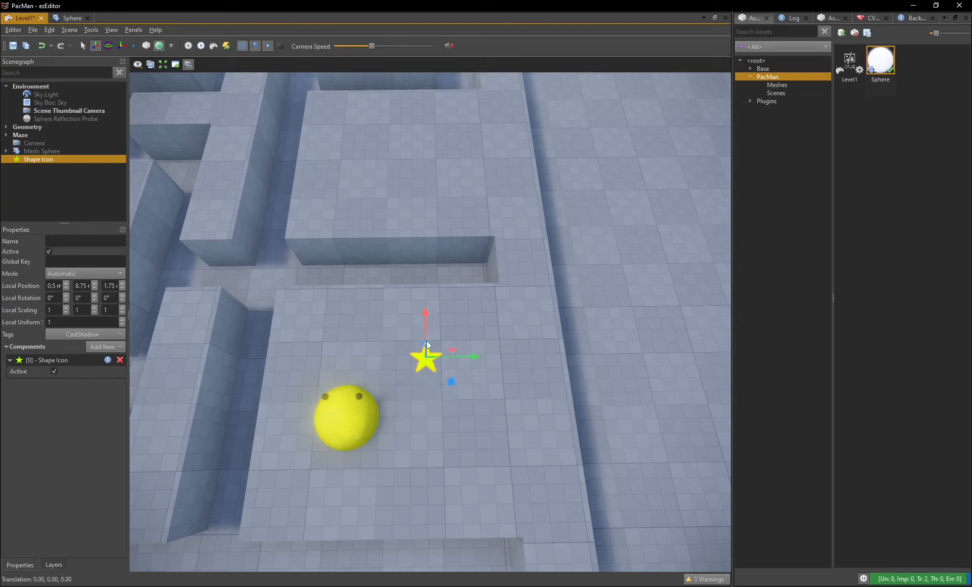
pyautogui.click(120, 359)
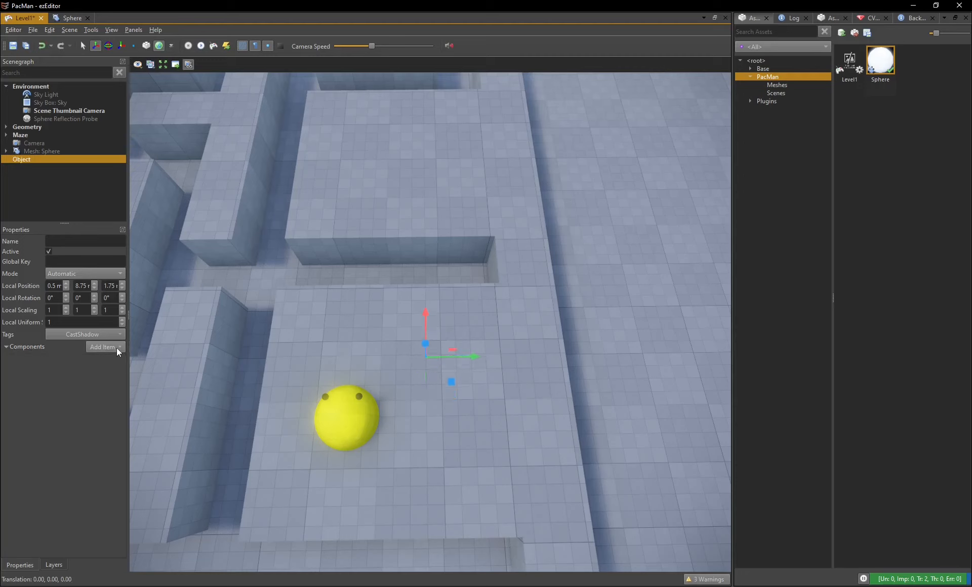
# Step: Add a Default Character Controller (Jolt) component to the empty object
pyautogui.click(117, 349)
pyautogui.doubleClick(119, 357)
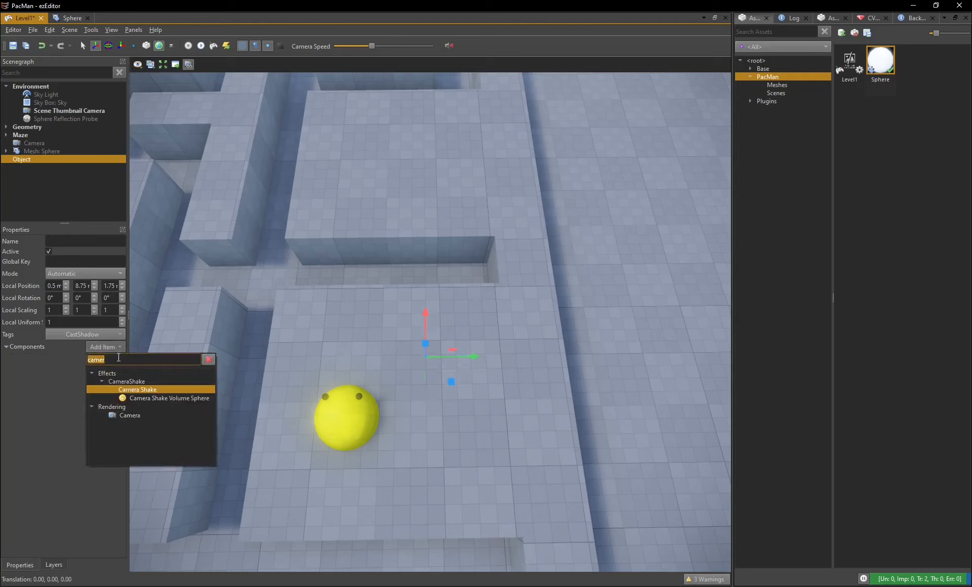
pyautogui.write('charac')
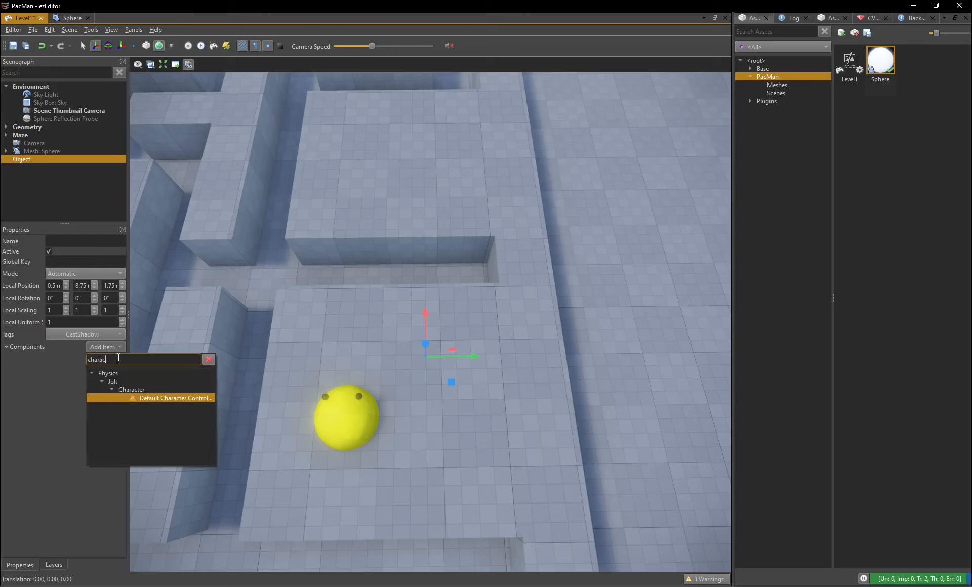
pyautogui.press('Return')
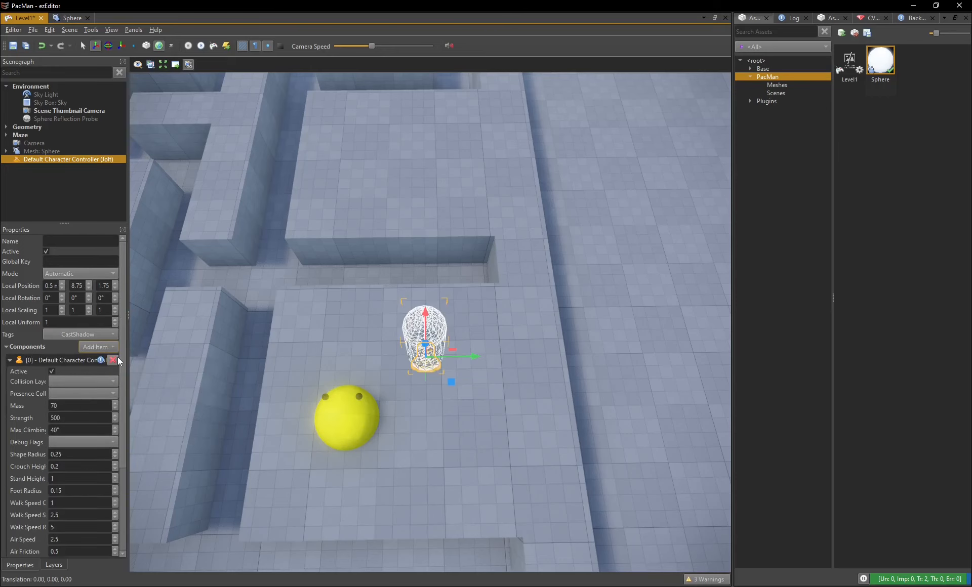
# Step: Parent the yellow sphere to the character controller and reset its local position to 0 on all axes
pyautogui.click(57, 150)
pyautogui.moveTo(57, 148); pyautogui.dragTo(65, 159)
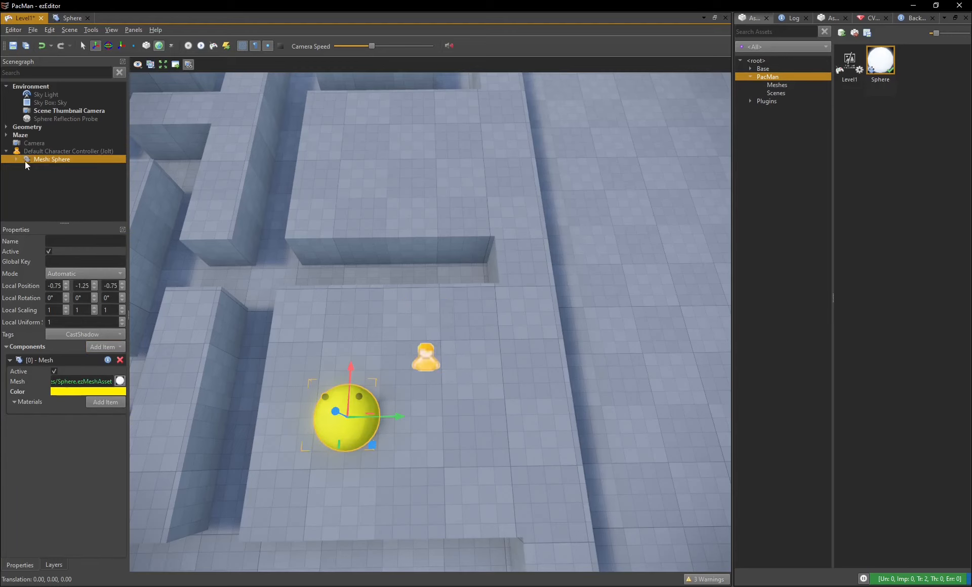
pyautogui.rightClick(124, 287)
pyautogui.moveTo(284, 303); pyautogui.dragTo(243, 284, button='right')
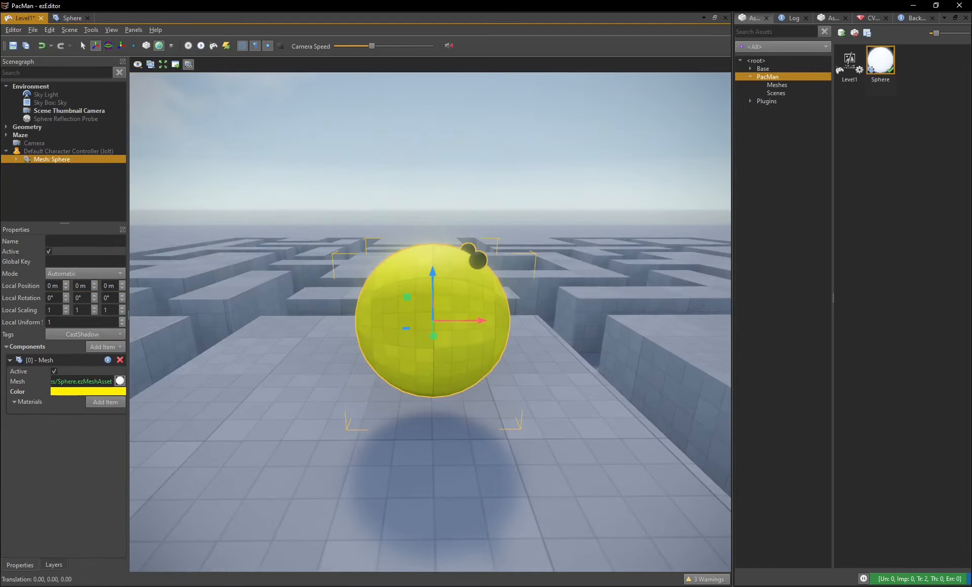
# Step: Lower the character controller to a height of 1.25 m and raise the yellow sphere mesh above the controller's origin
pyautogui.click(69, 151)
pyautogui.click(444, 253)
pyautogui.click(101, 150)
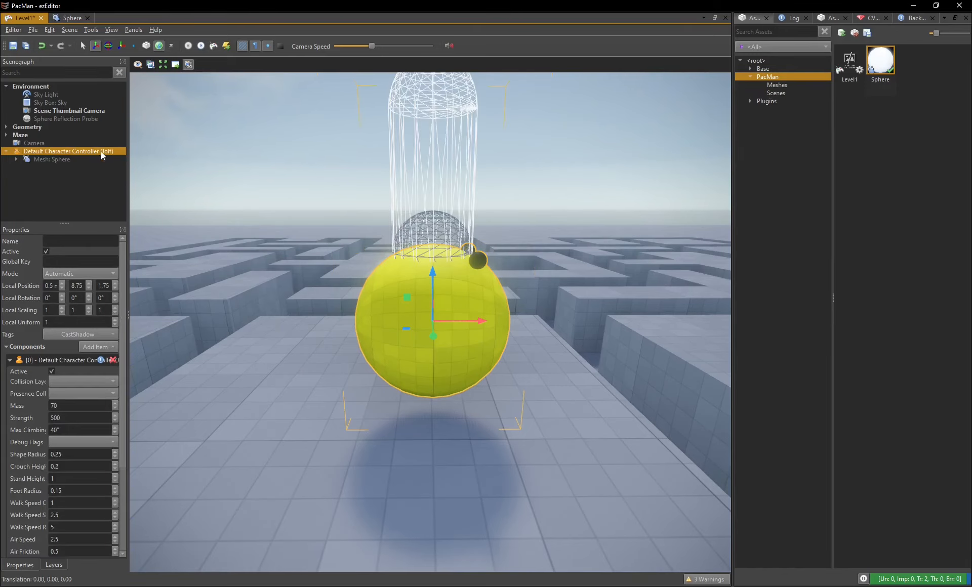
pyautogui.moveTo(432, 289)
pyautogui.mouseDown()
pyautogui.moveTo(433, 342)
pyautogui.moveTo(440, 275)
pyautogui.mouseUp()
pyautogui.click(49, 160)
pyautogui.moveTo(440, 275); pyautogui.dragTo(361, 430, button='right')
# Step: Set the character controller's Shape Radius and Stand Height both to 0.43
pyautogui.click(45, 152)
pyautogui.scroll(-3, 66, 329)
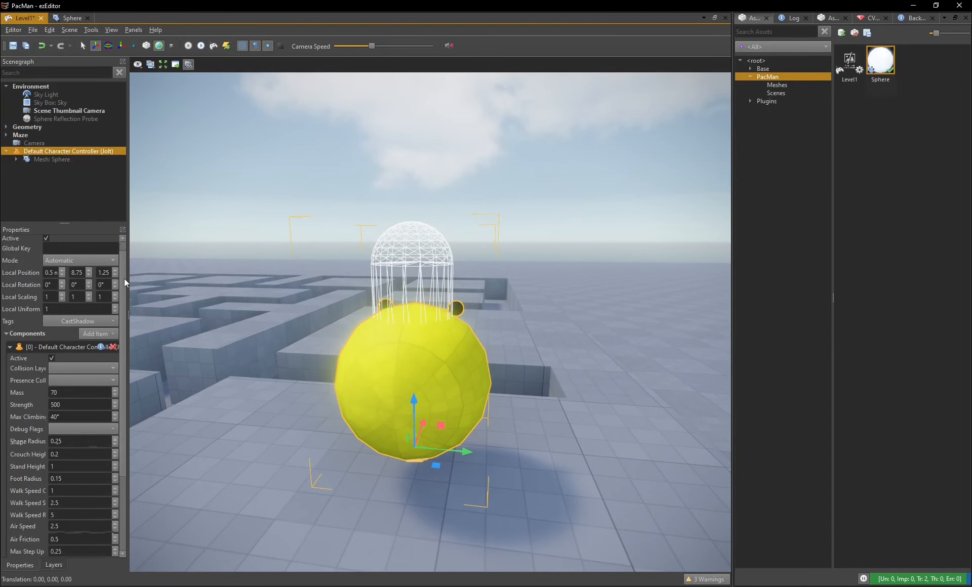
pyautogui.moveTo(115, 341); pyautogui.dragTo(116, 341)
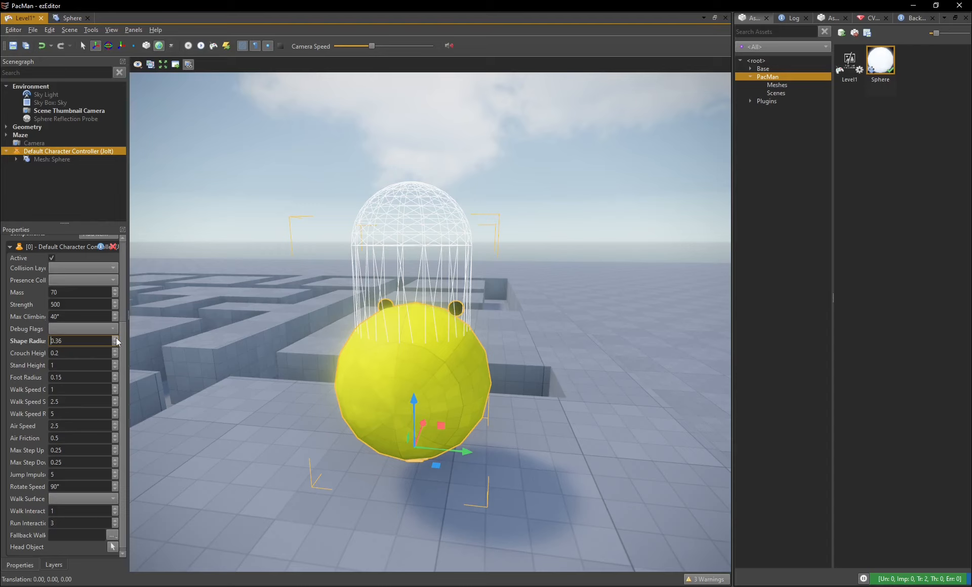
pyautogui.moveTo(116, 365); pyautogui.dragTo(117, 381)
pyautogui.moveTo(116, 343); pyautogui.dragTo(116, 378)
pyautogui.click(117, 354)
pyautogui.hotkey('ctrl', 'z')
pyautogui.moveTo(204, 309); pyautogui.dragTo(211, 312, button='right')
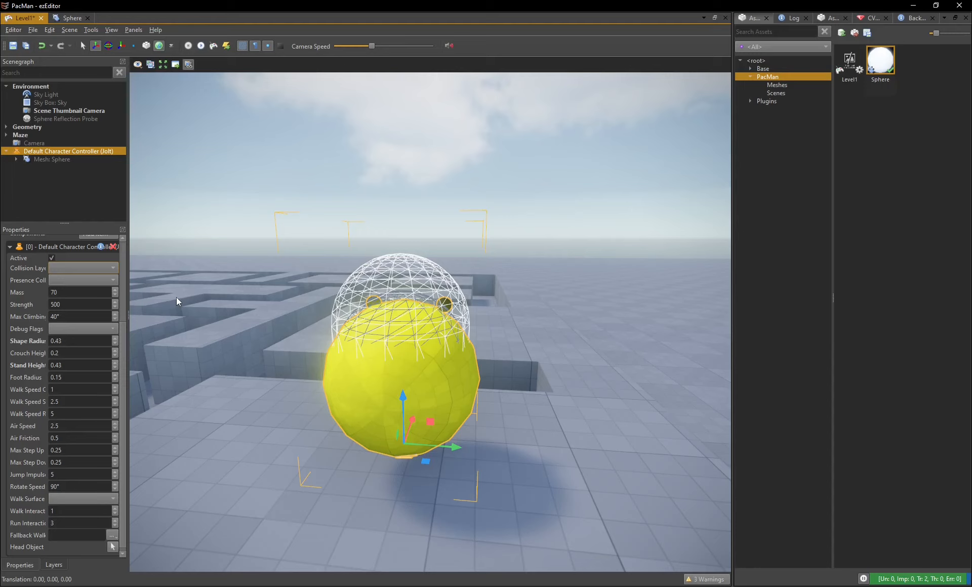
# Step: Remove every collision layer except Default in the Jolt project settings
pyautogui.click(13, 30)
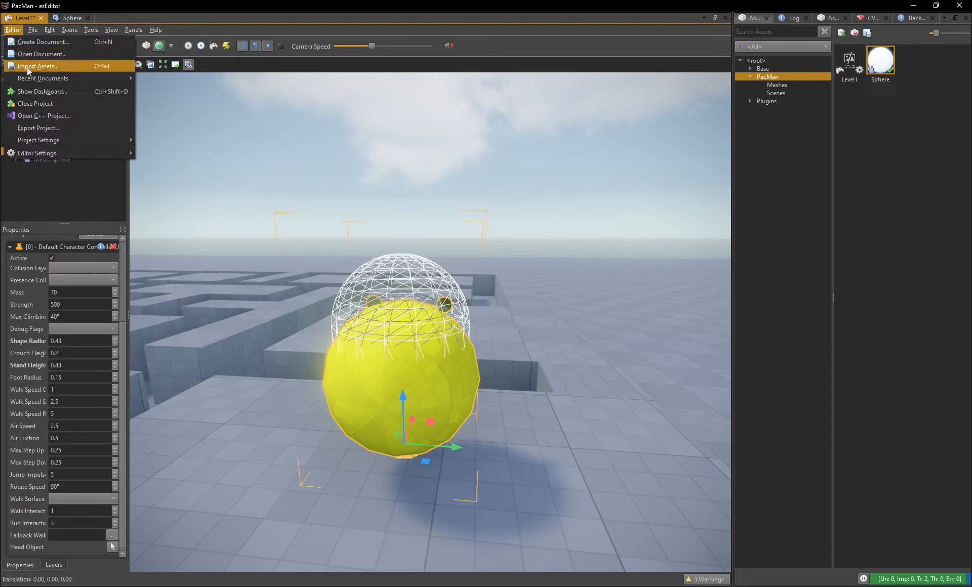
pyautogui.moveTo(59, 140)
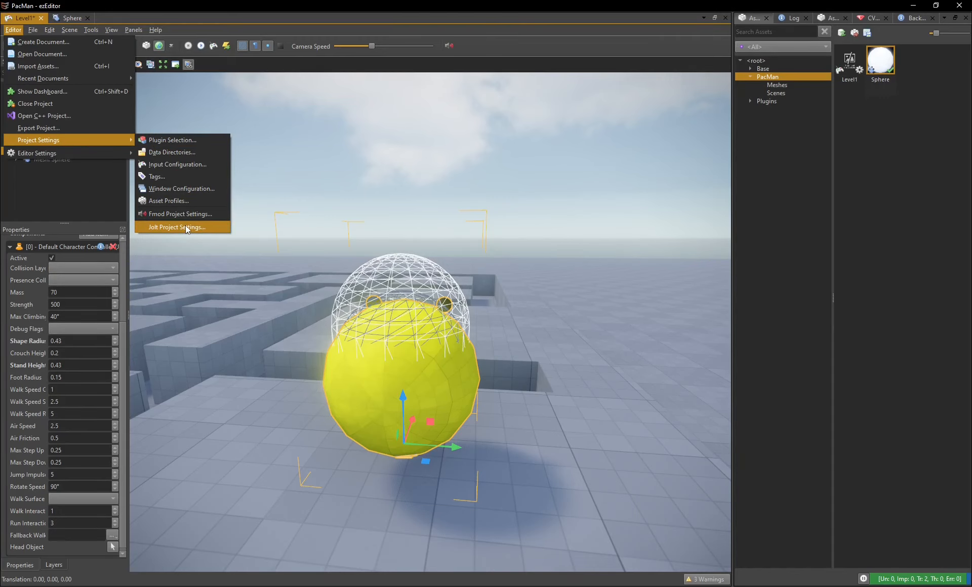
pyautogui.click(177, 227)
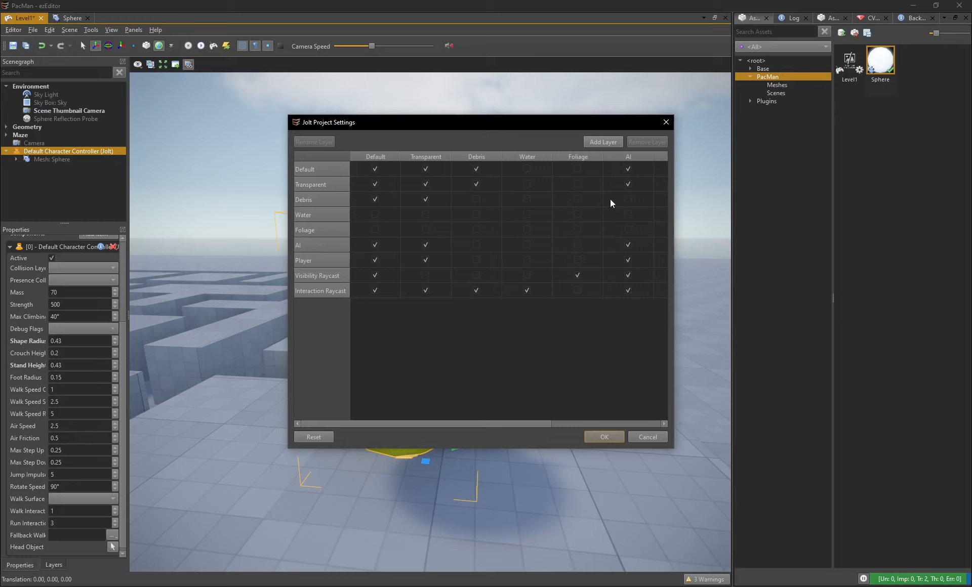
pyautogui.click(392, 291)
pyautogui.click(647, 142)
pyautogui.click(476, 298)
pyautogui.click(496, 276)
pyautogui.click(647, 142)
pyautogui.click(476, 298)
pyautogui.click(496, 260)
pyautogui.click(646, 142)
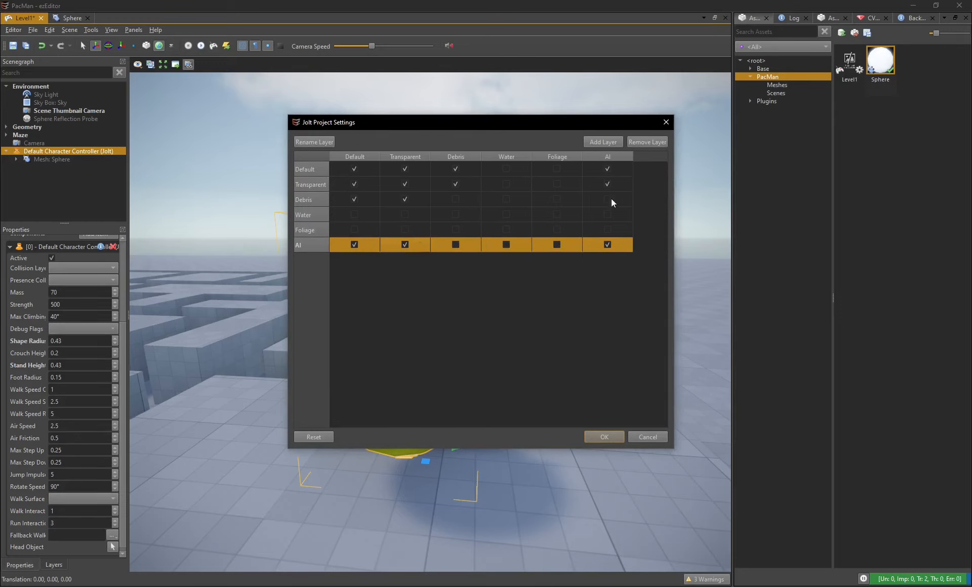
pyautogui.click(647, 143)
pyautogui.click(475, 297)
pyautogui.click(647, 142)
pyautogui.click(475, 298)
pyautogui.click(647, 142)
pyautogui.click(475, 298)
pyautogui.click(646, 143)
pyautogui.click(476, 297)
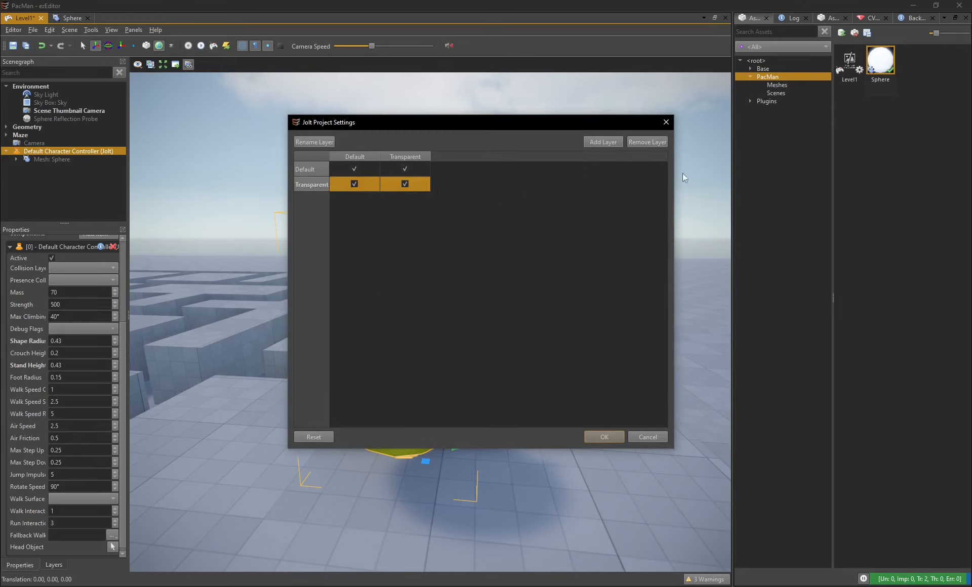
pyautogui.click(646, 143)
pyautogui.click(475, 298)
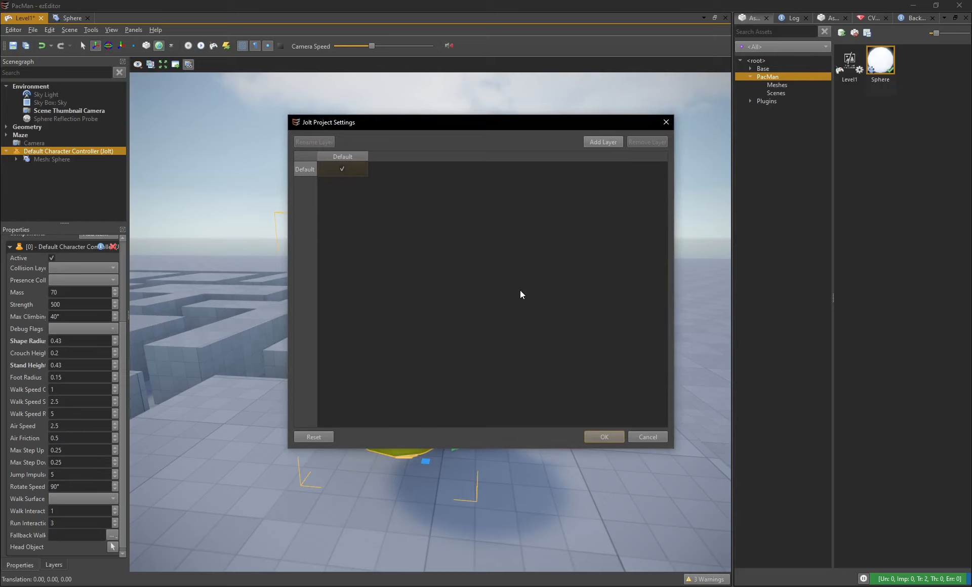
# Step: Add collision layers PacMan and Ghosts, and disable collisions of Ghosts with PacMan and with other Ghosts
pyautogui.click(603, 143)
pyautogui.write('PacMan')
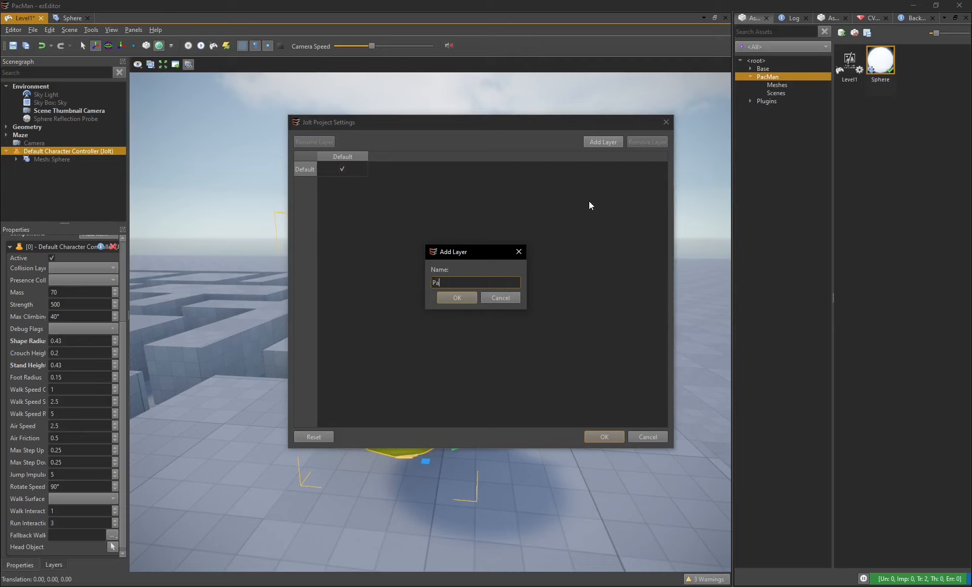
pyautogui.press('Return')
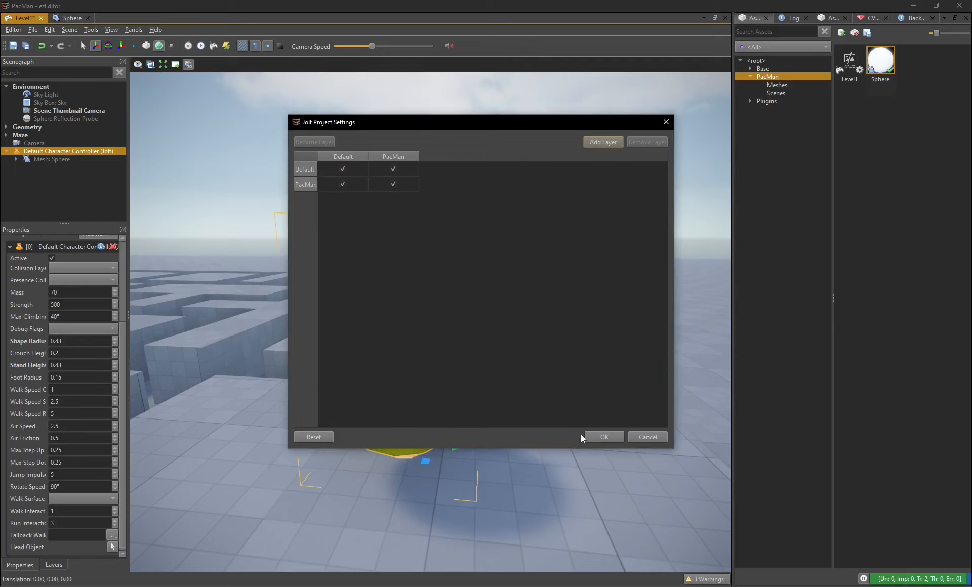
pyautogui.click(609, 143)
pyautogui.write('Ghosts')
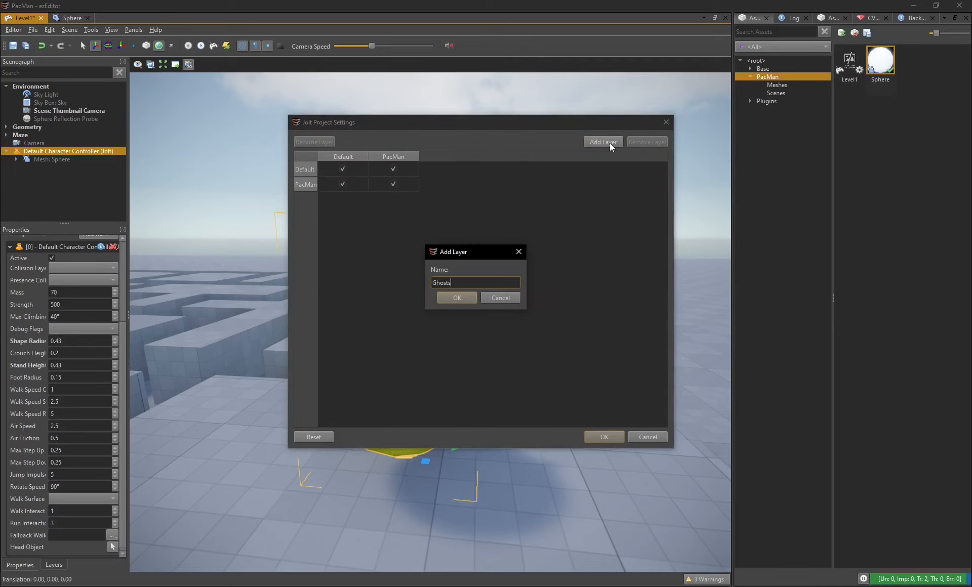
pyautogui.press('Return')
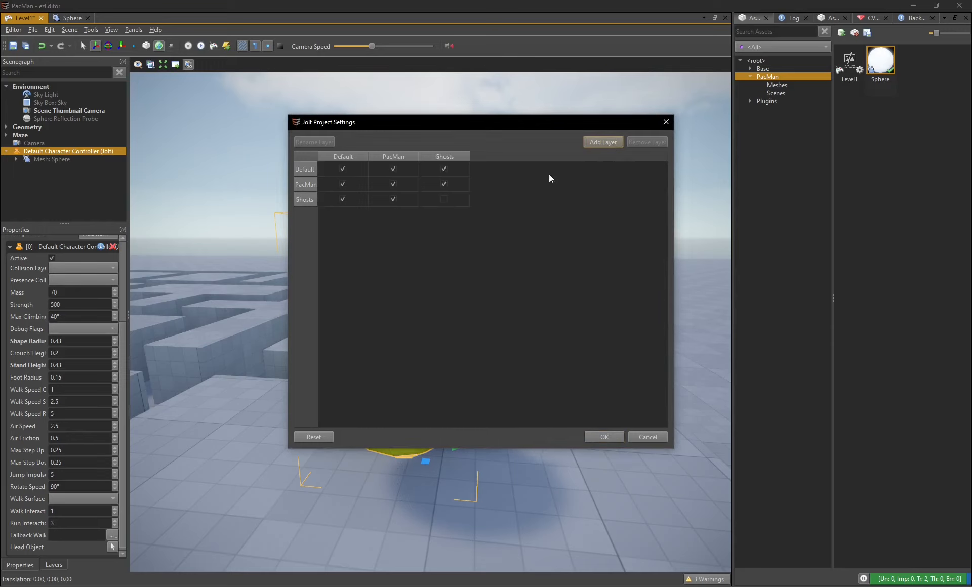
pyautogui.click(393, 200)
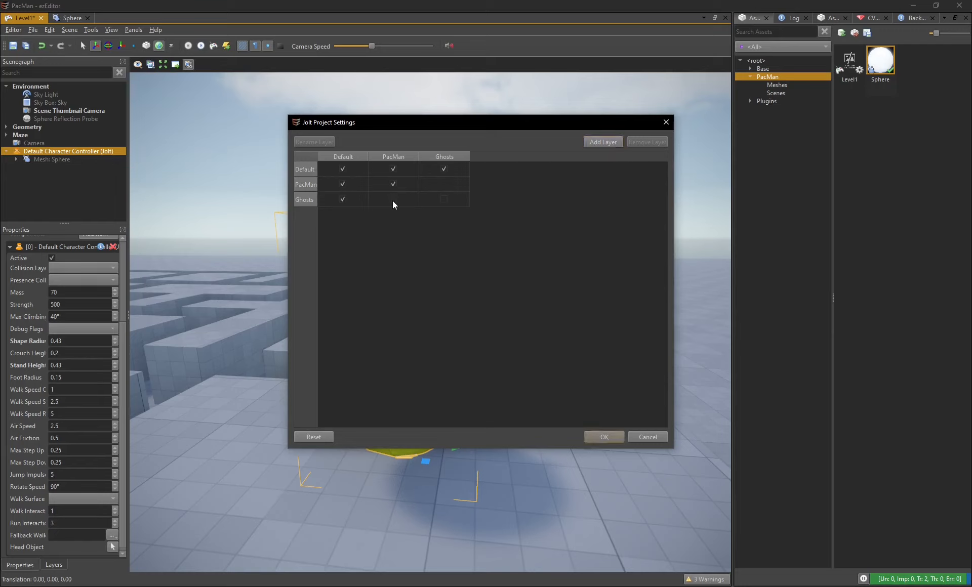